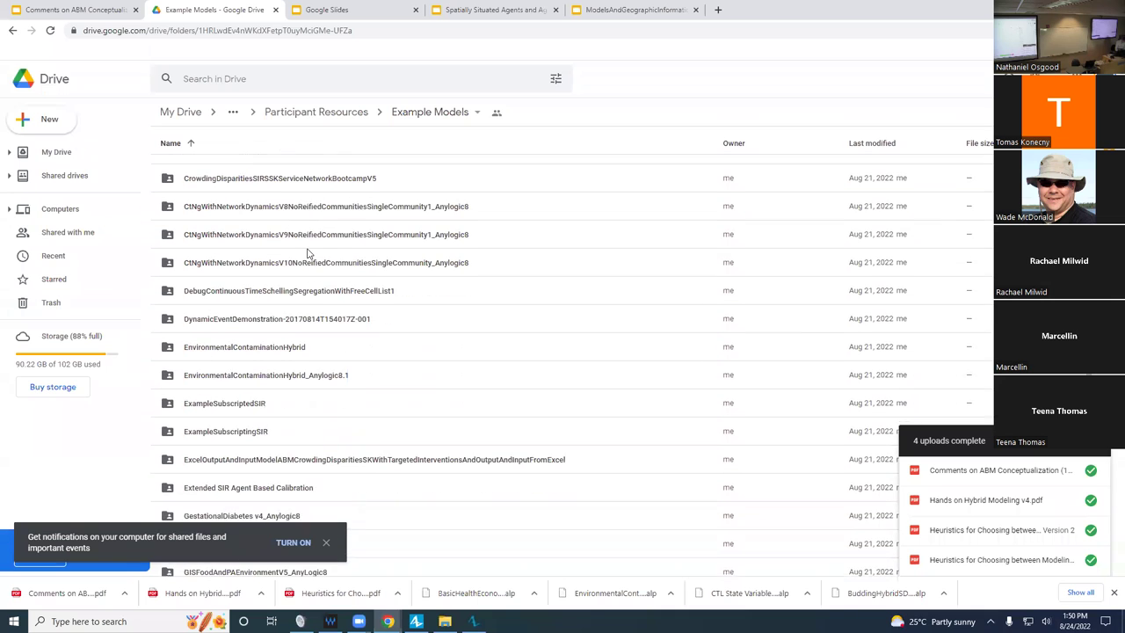
Step: Find the SIRSCrowdingDisparitiesV13WithStratifiedProjectedStateSpace folder in Example Models and download the .alp model file it contains
scroll(307, 253, "down", 20)
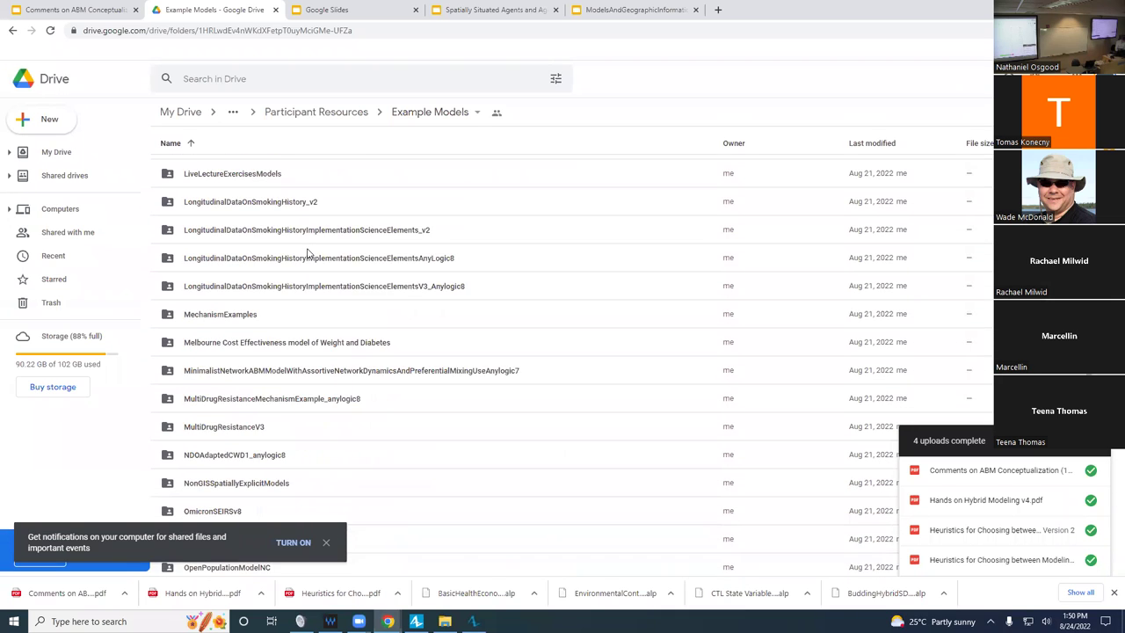
scroll(308, 253, "up", 1)
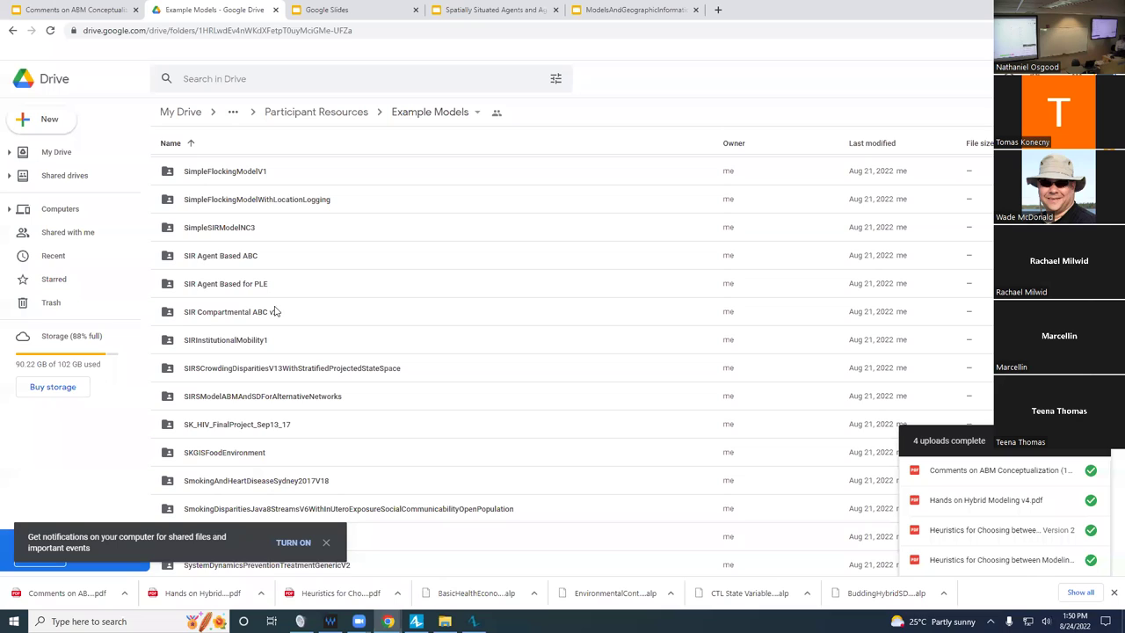
left_click(254, 369)
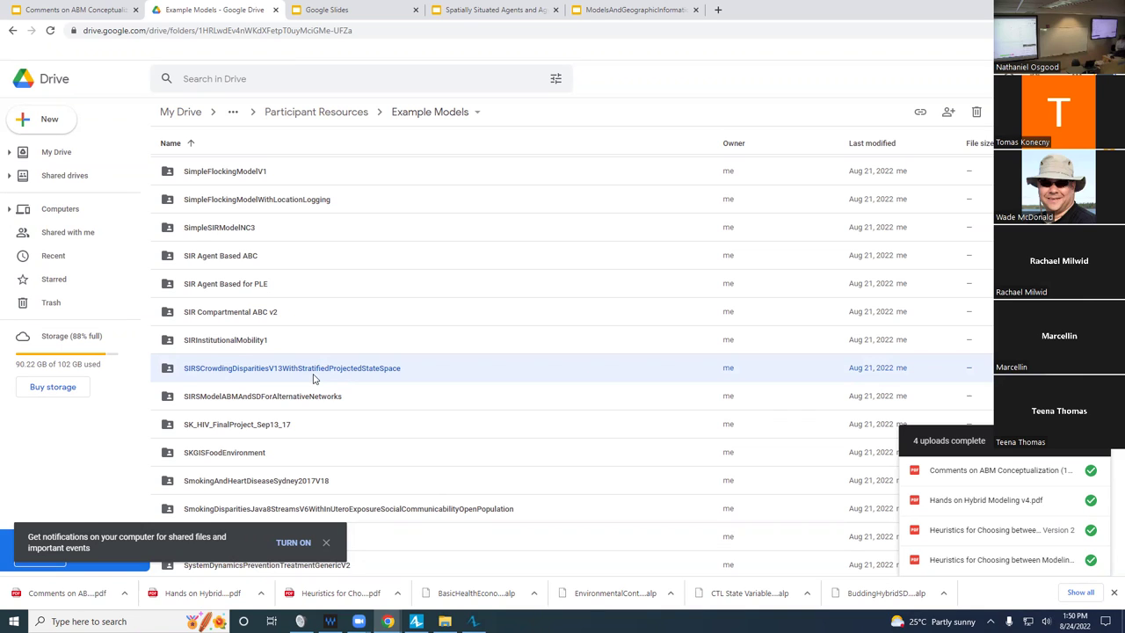
double_click(266, 367)
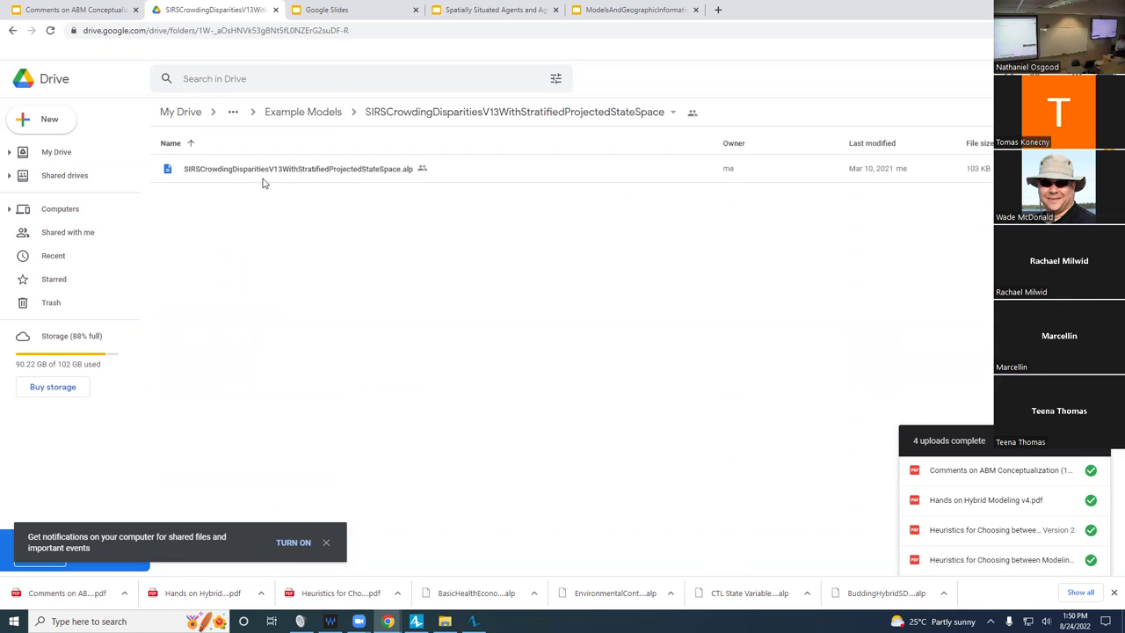
right_click(262, 179)
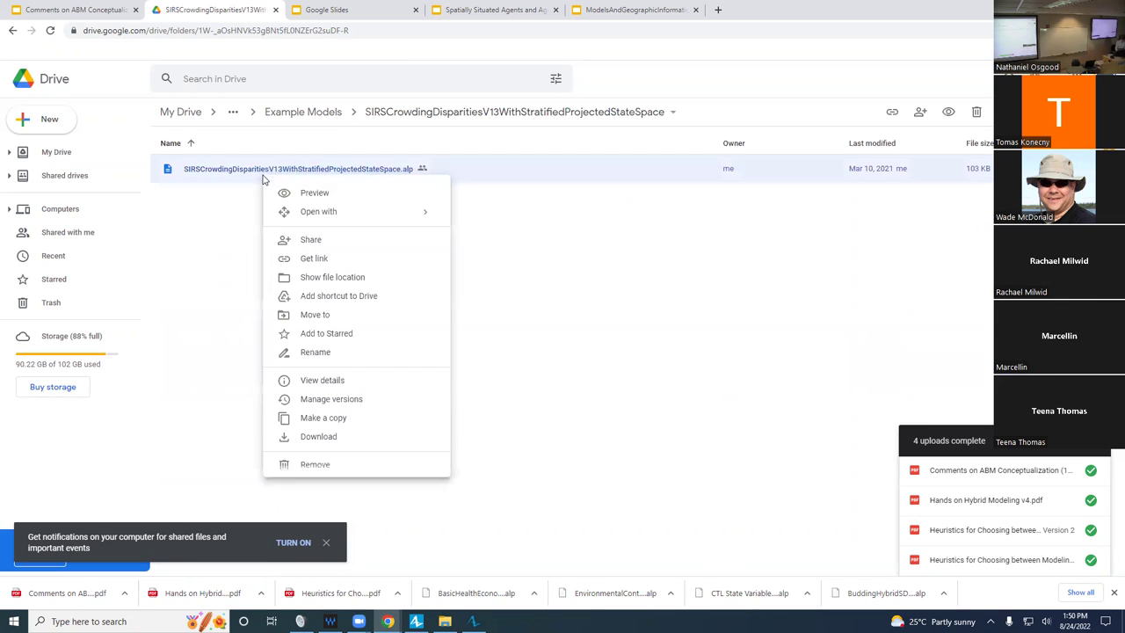
left_click(289, 436)
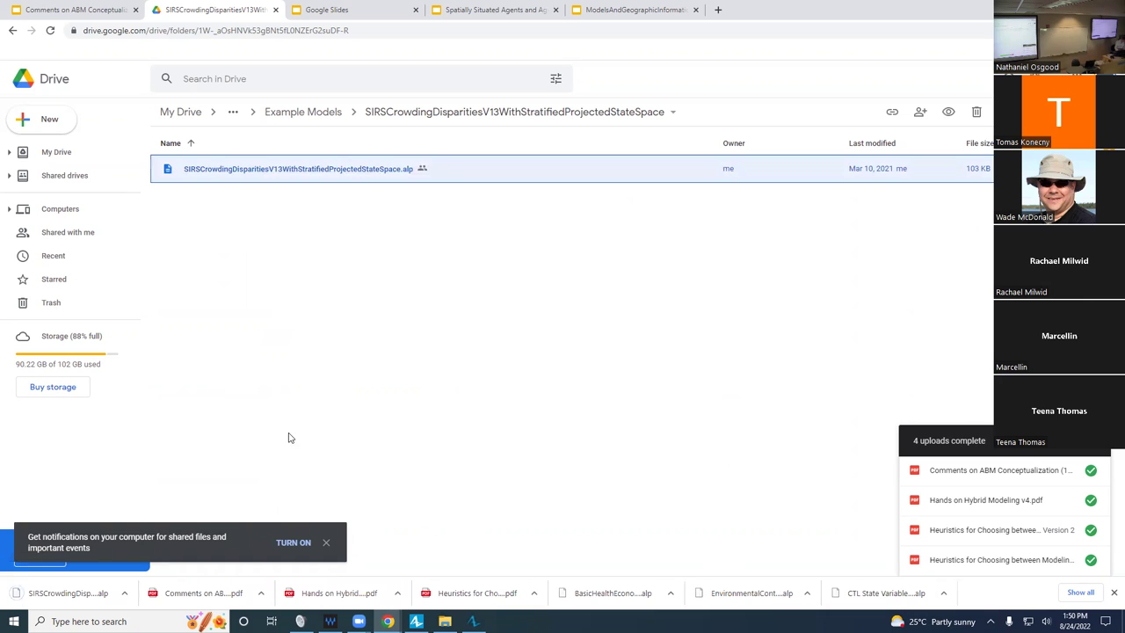
Step: Switch to AnyLogic, open the downloaded SIRSCrowdingDisparitiesV13WithStratifiedProjectedStateSpace model, and display its Person agent diagram
key("alt+Tab")
key("alt+Tab")
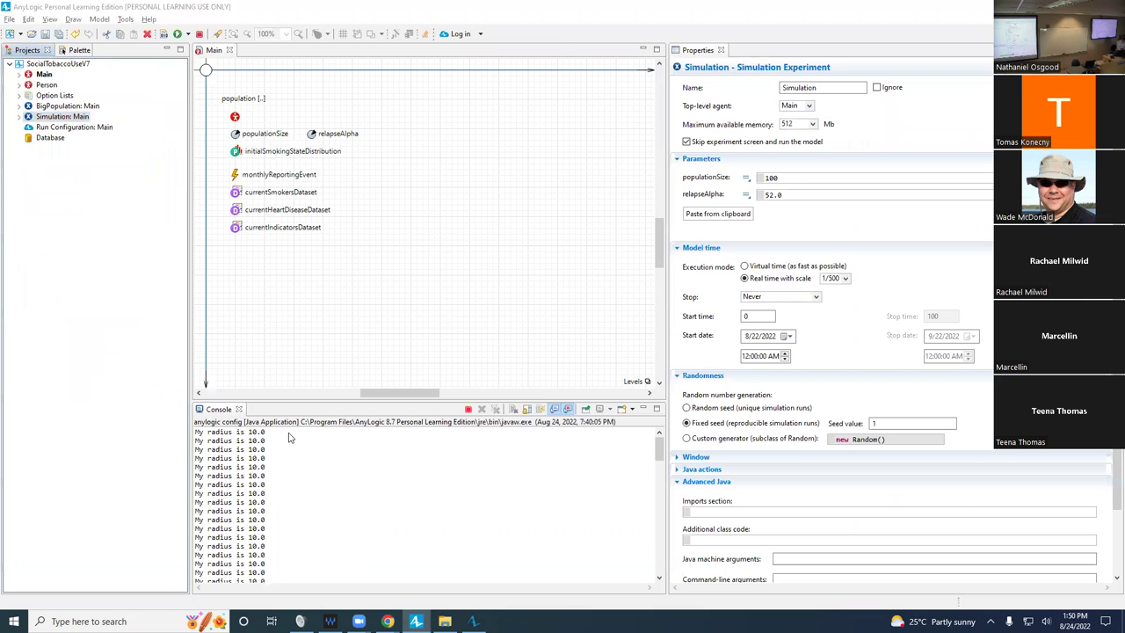
key("ctrl+o")
double_click(134, 128)
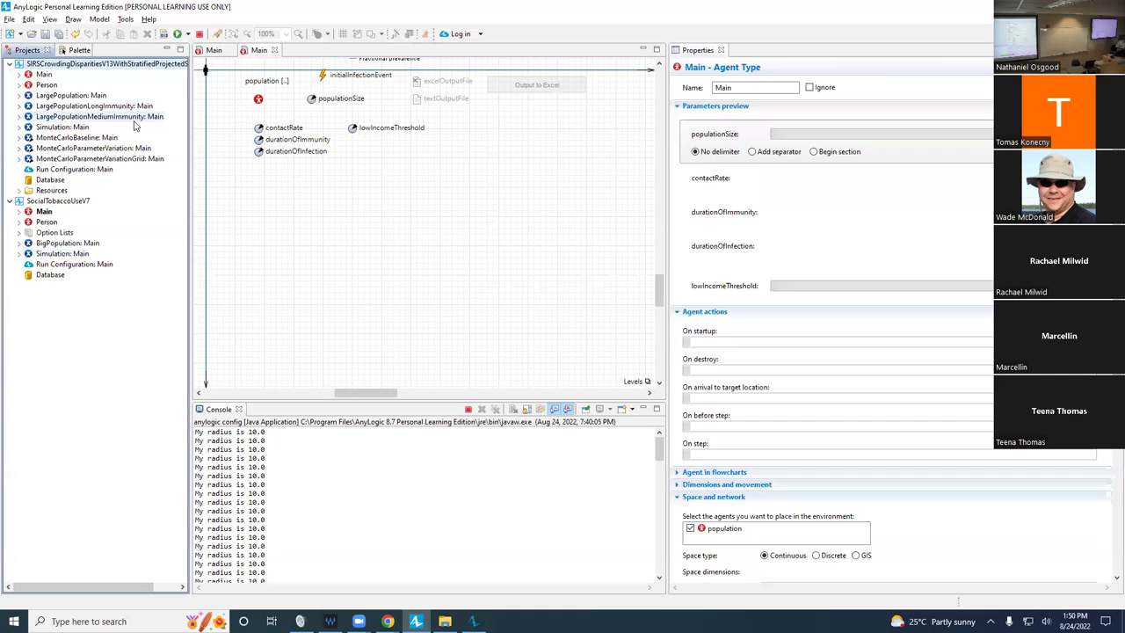
double_click(47, 86)
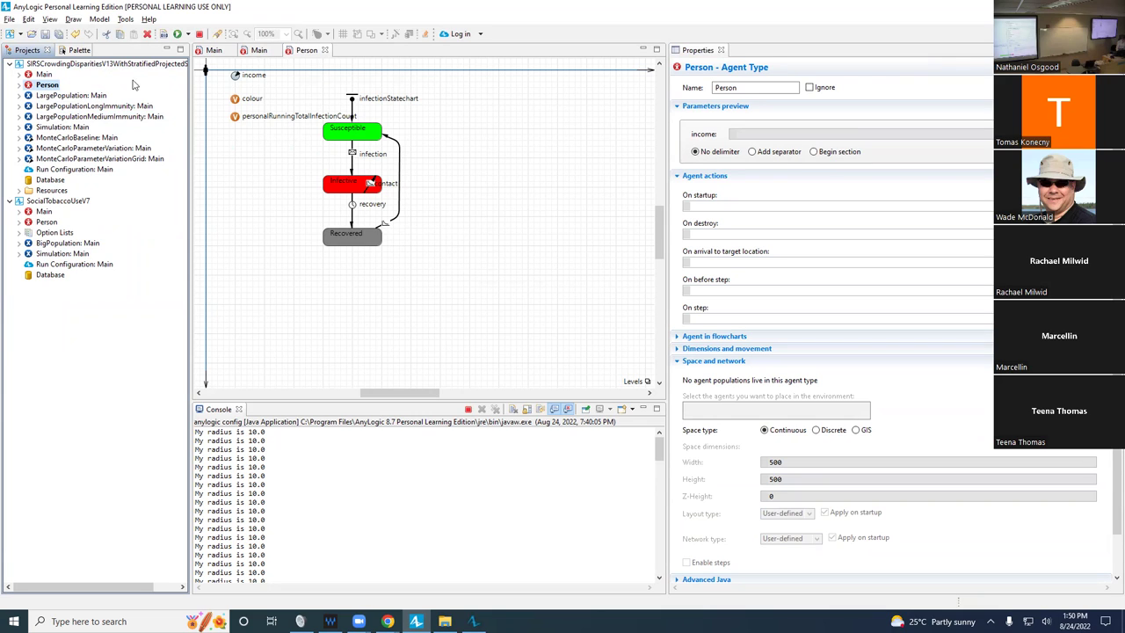
Step: Run the LargePopulation experiment of the SIRS crowding disparities model and start its simulation
left_click(72, 95)
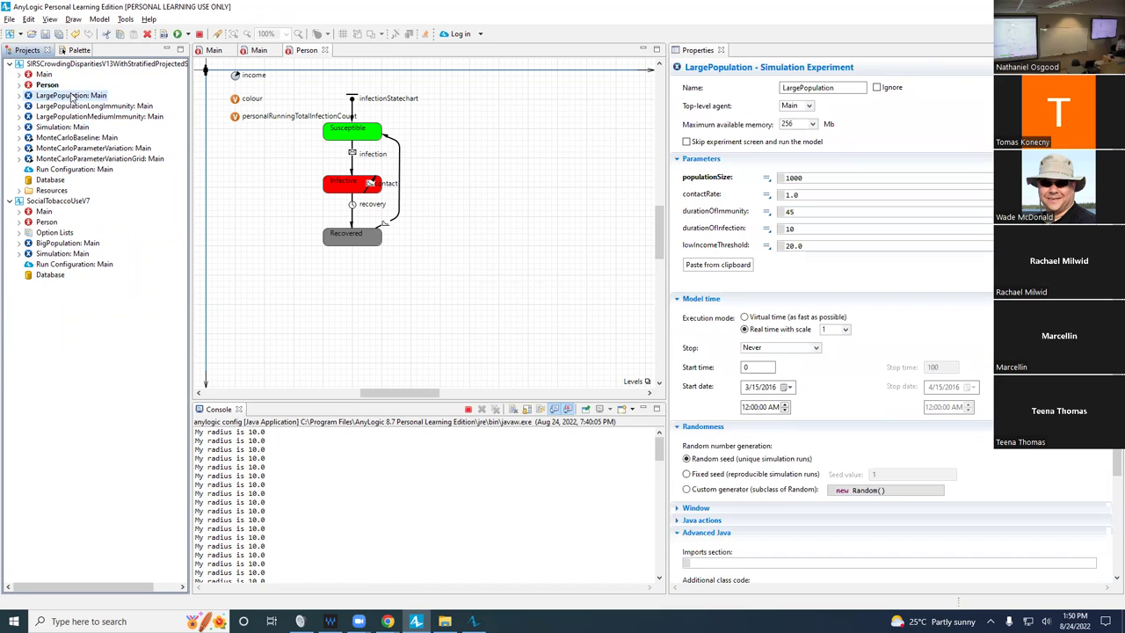
right_click(73, 98)
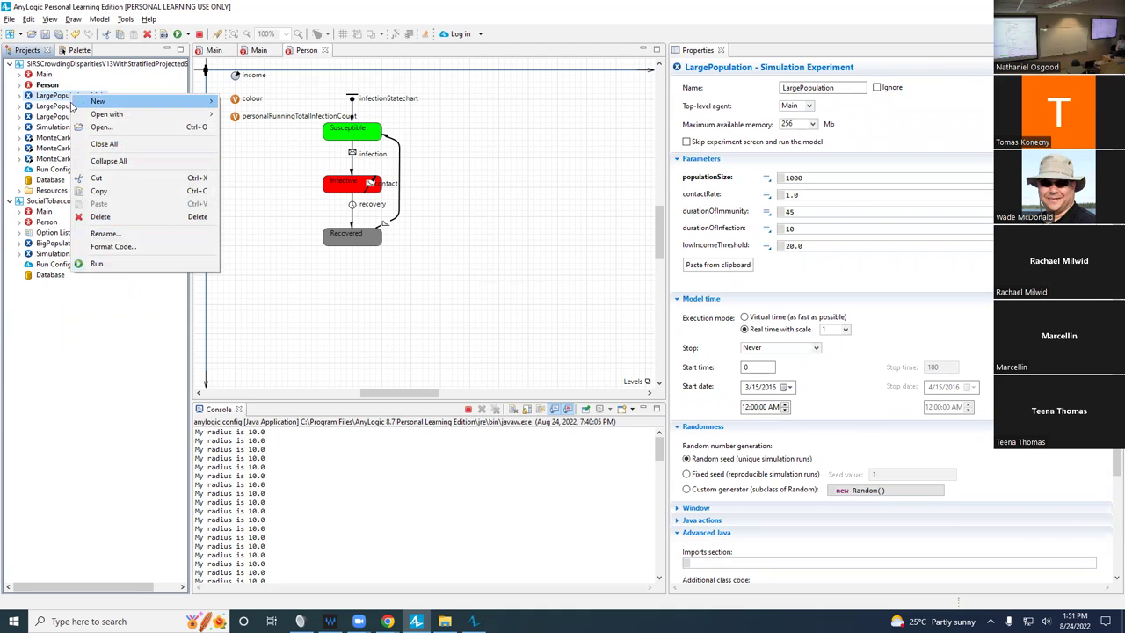
left_click(99, 264)
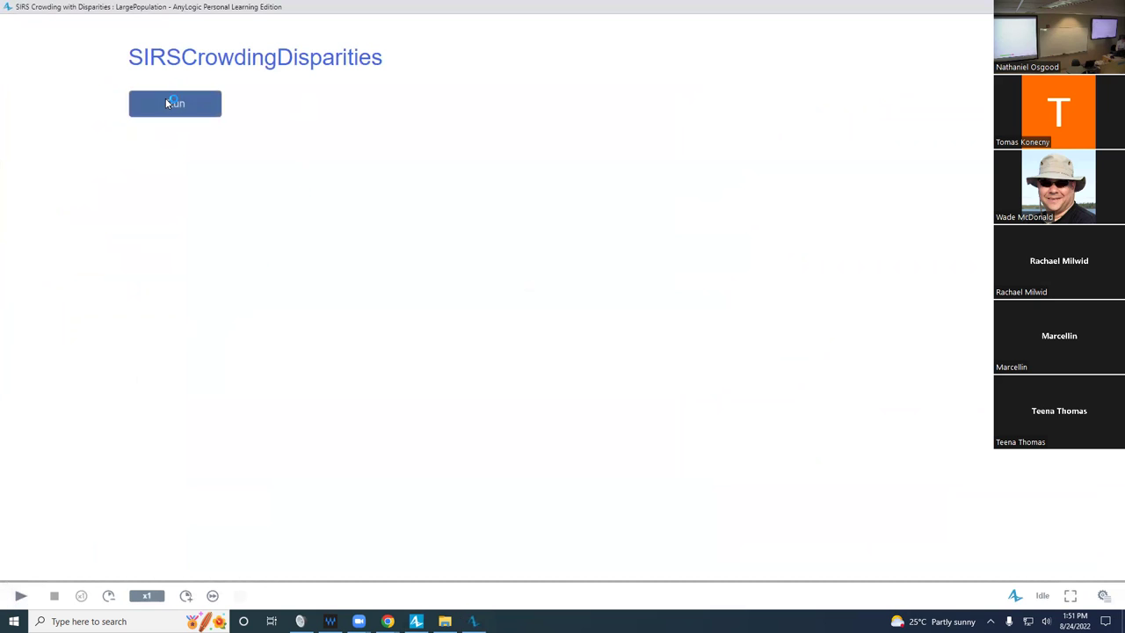
left_click(165, 102)
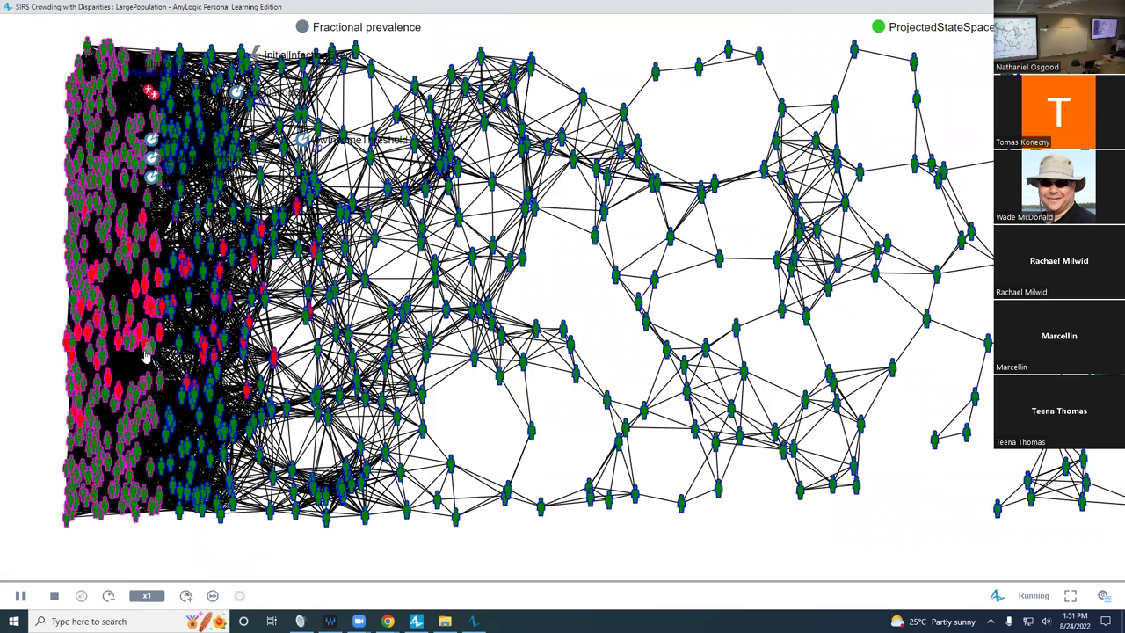
Step: Return to the model editor, open the Main diagram of the SIRS crowding model, and examine the population's income expression
key("alt+Tab")
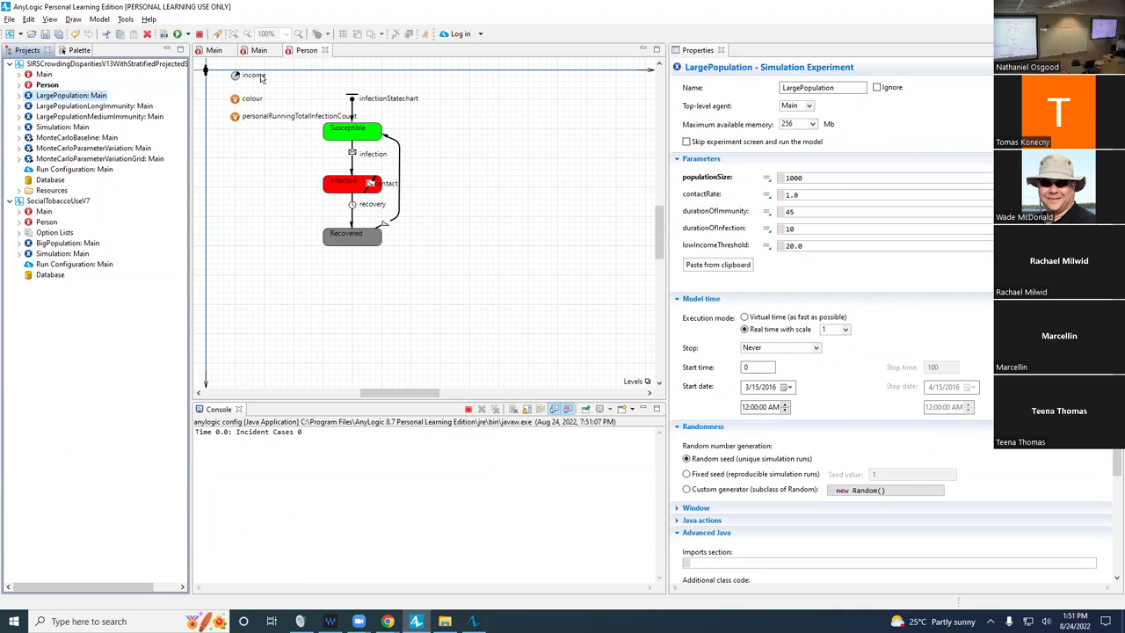
double_click(44, 74)
left_click(260, 100)
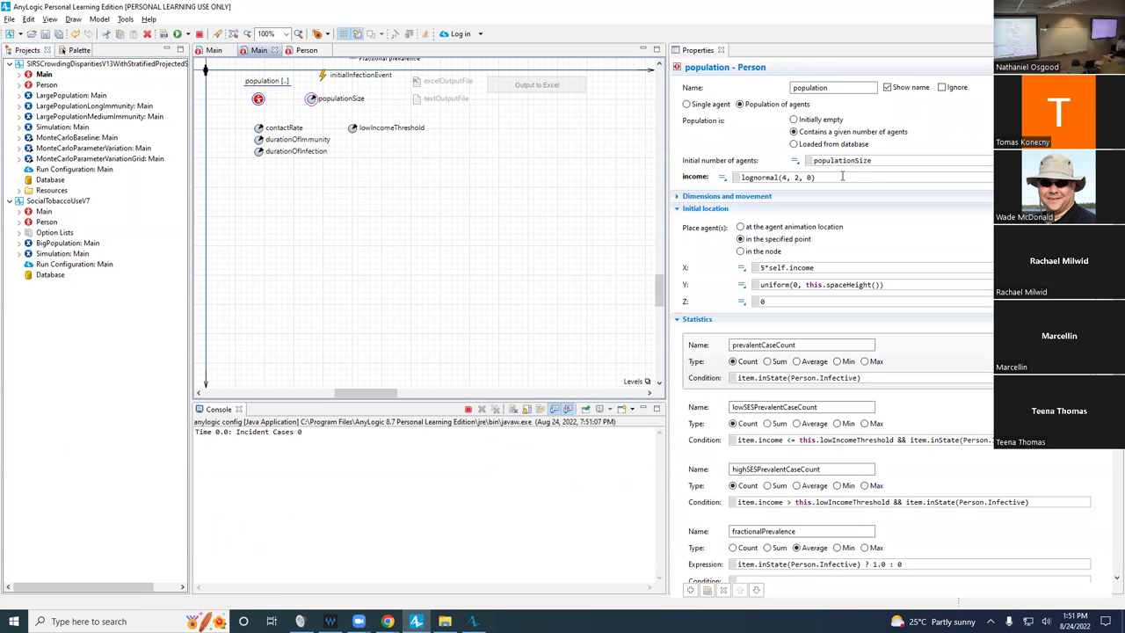
triple_click(842, 175)
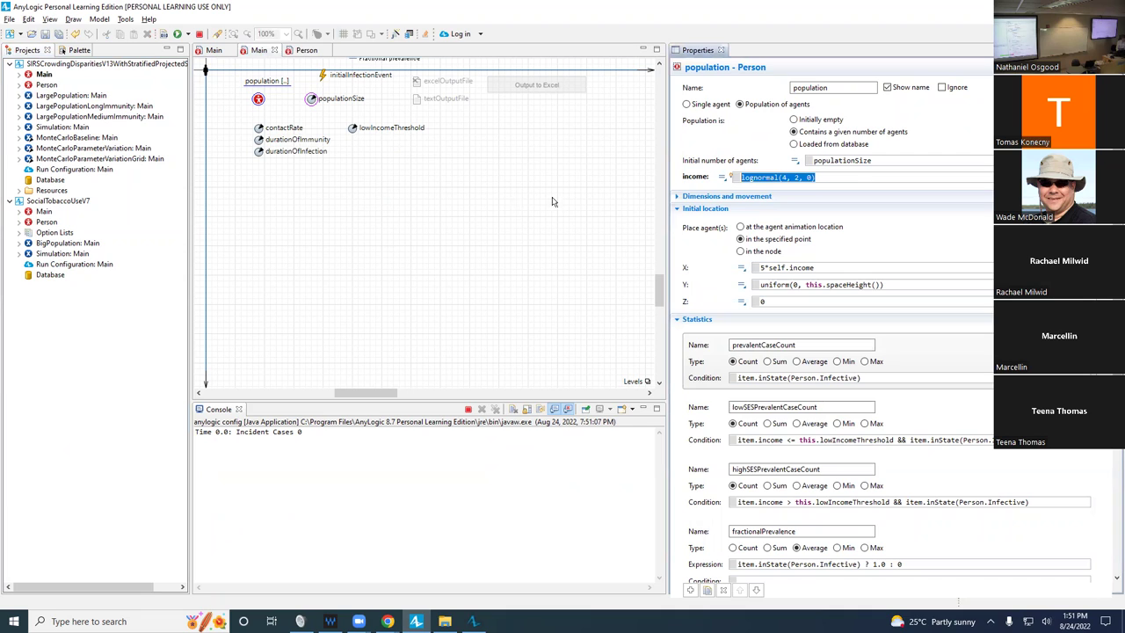
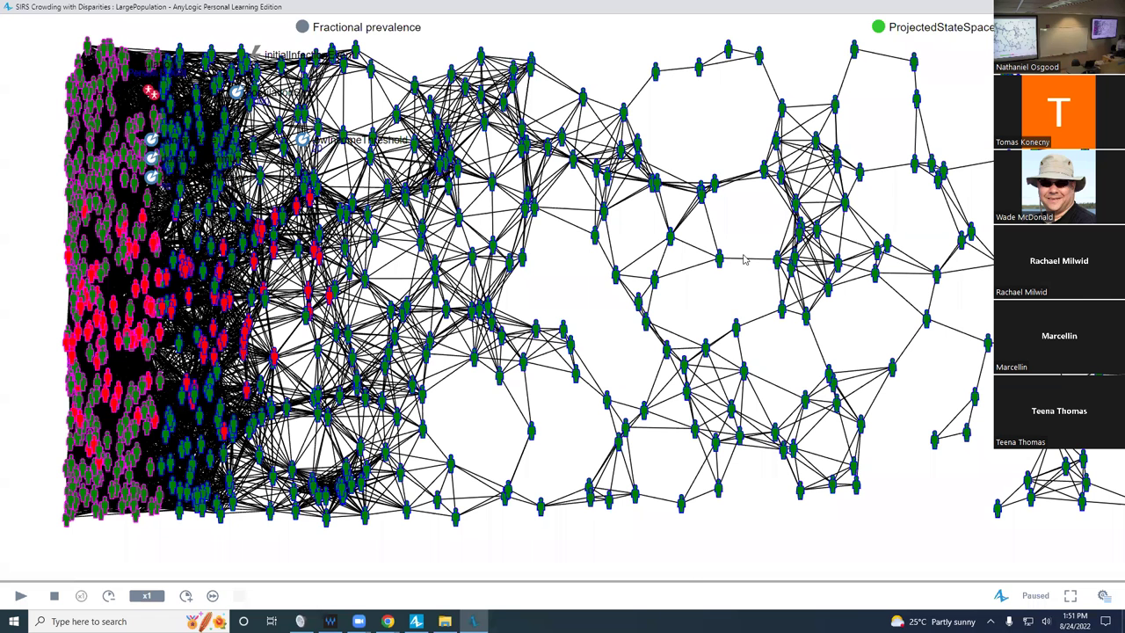
Step: Compare the population's income and initial location expressions with the agents' layout in the LargePopulation simulation window
key("alt+Tab")
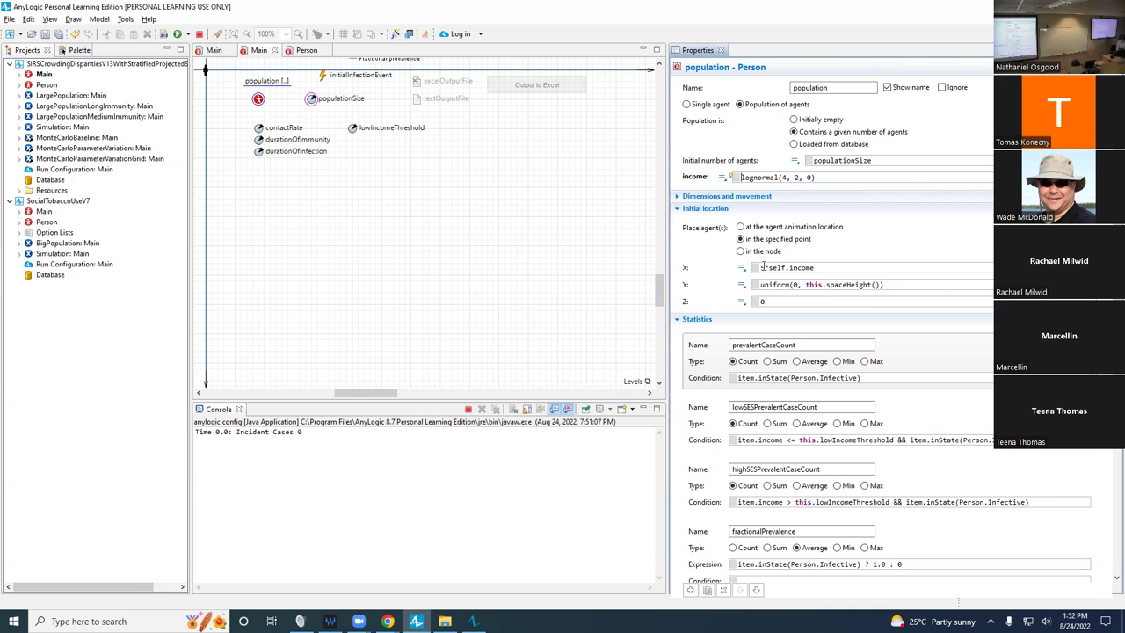
key("alt+Tab")
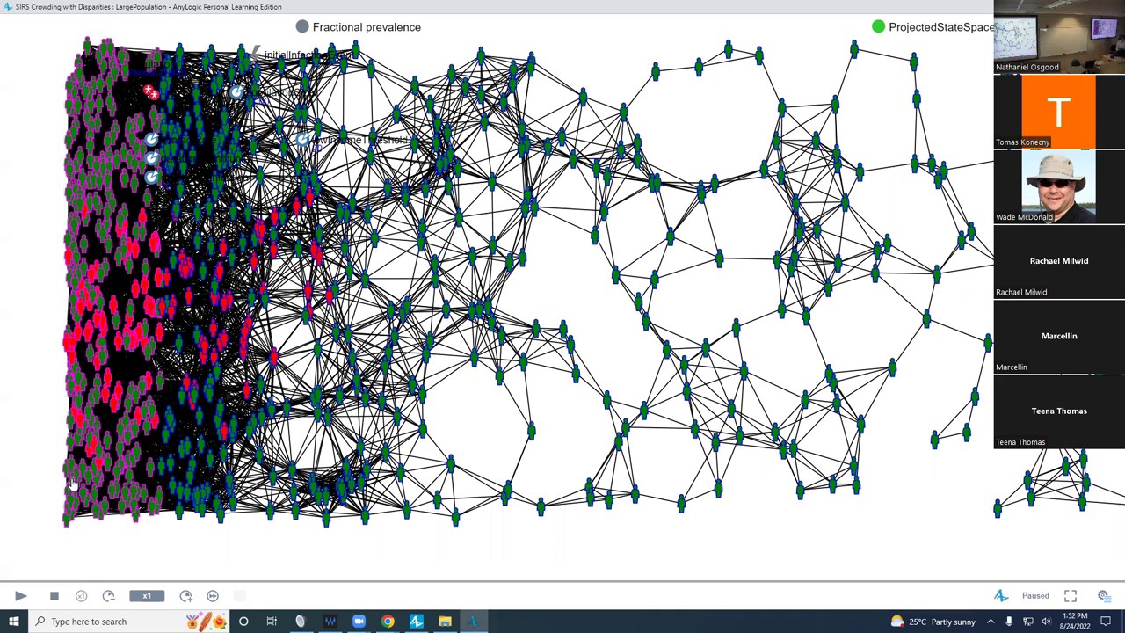
key("alt+Tab")
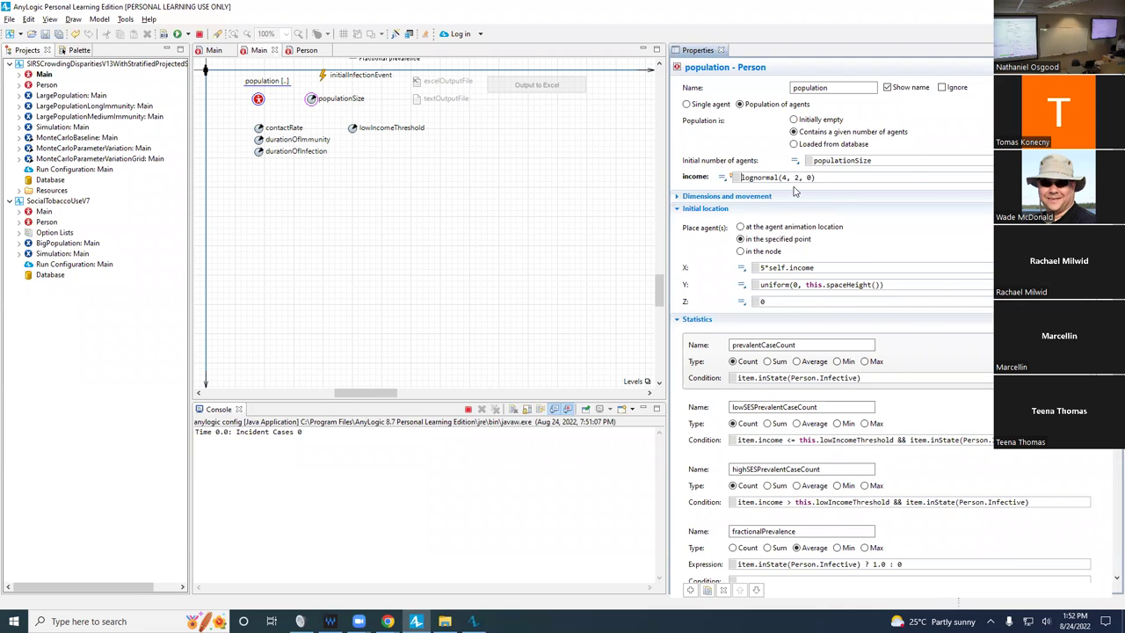
key("alt+Tab")
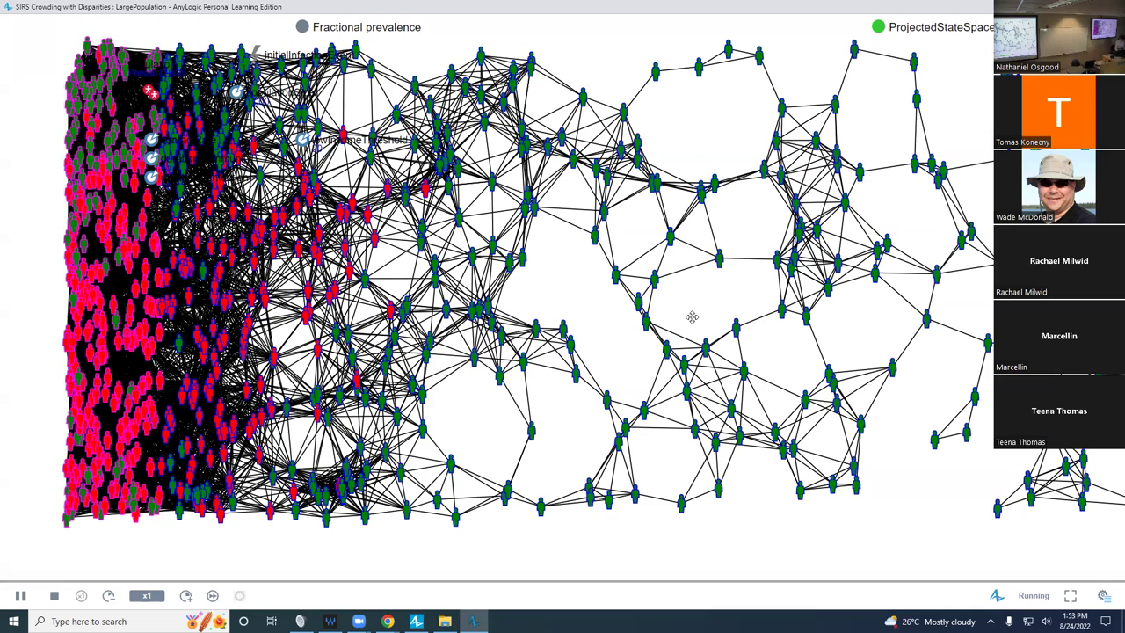
Step: Bring the charts above the agent network into view and speed the running simulation up to x25
scroll(692, 318, "up", 5)
left_click_drag(531, 434, 451, 496)
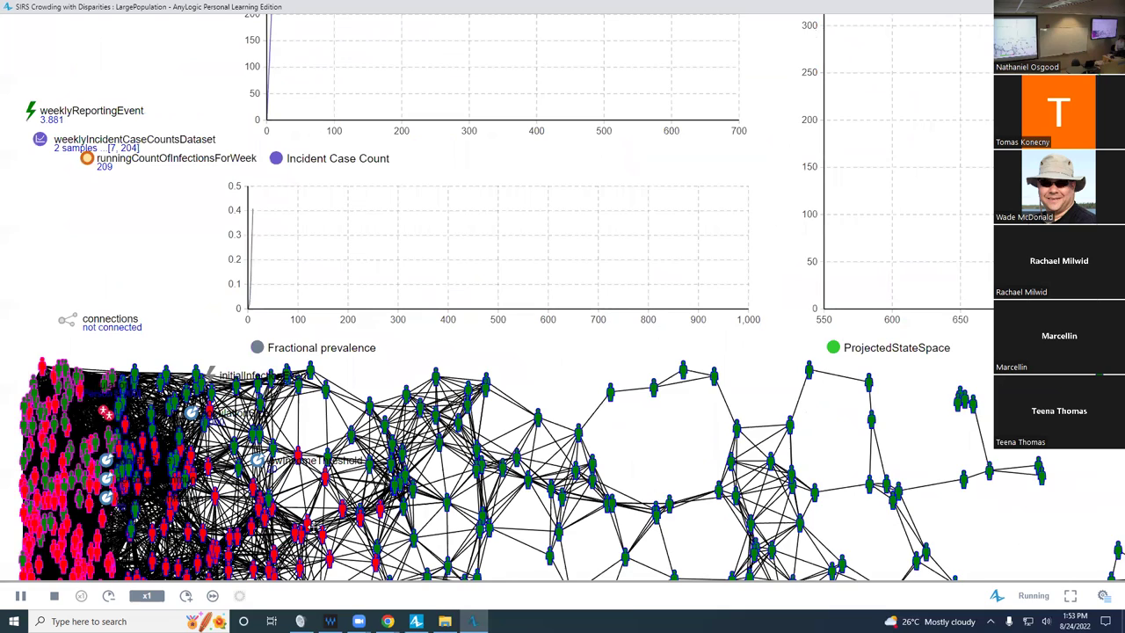
left_click(185, 596)
left_click(184, 596)
left_click(184, 596)
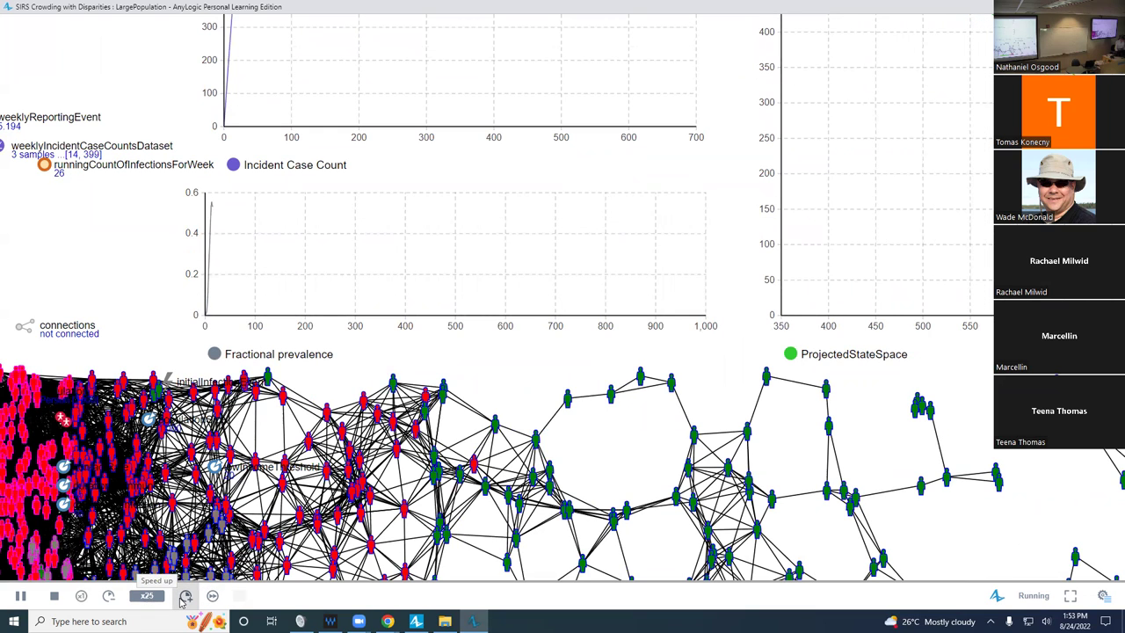
left_click(185, 596)
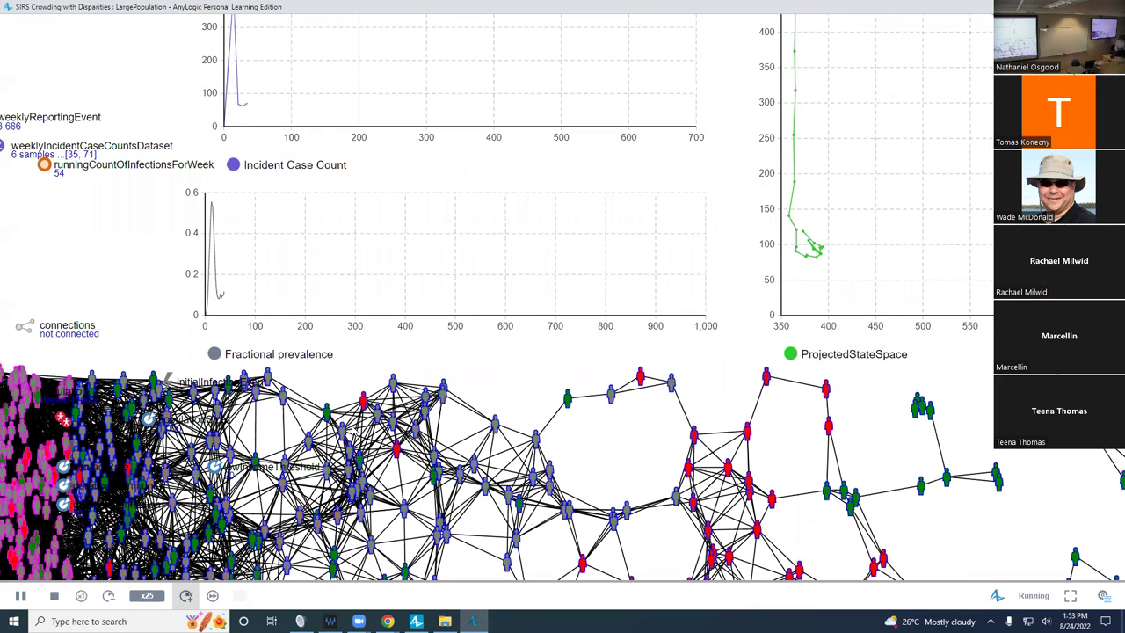
Step: Examine the fractional prevalence and incident case charts, and compare the low- and high-income series in the connection count histogram
scroll(406, 399, "up", 2)
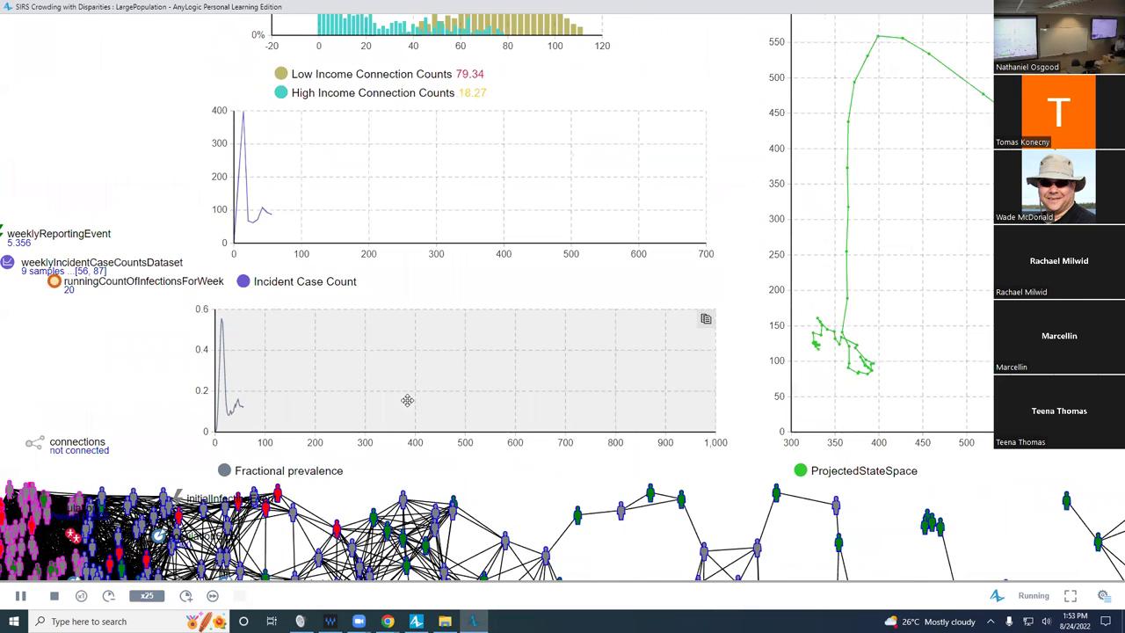
scroll(394, 459, "up", 3)
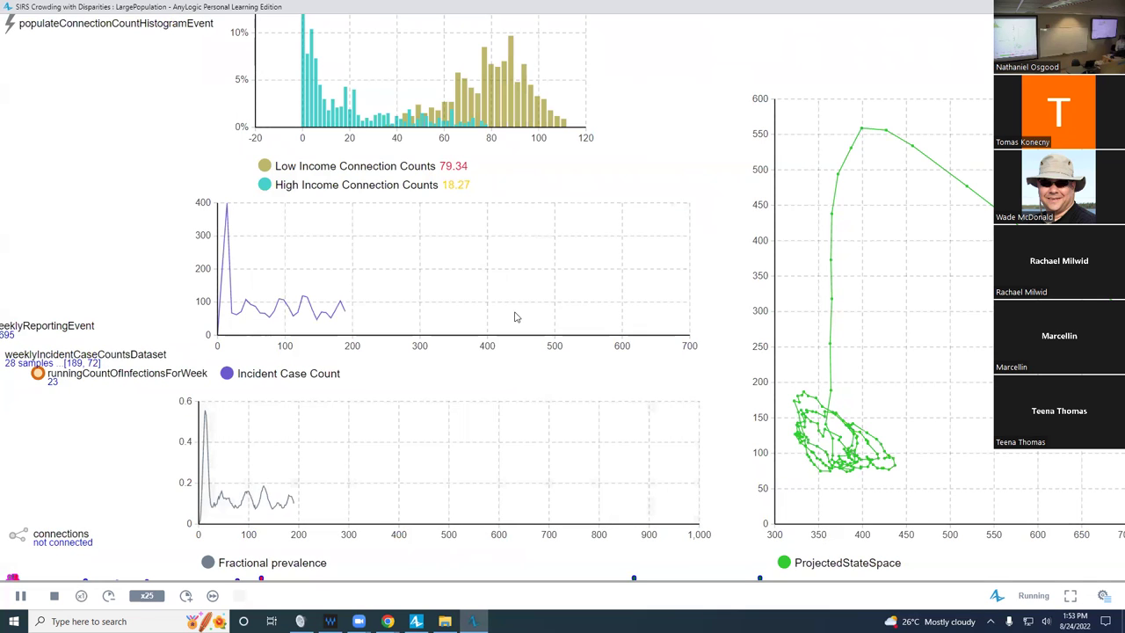
scroll(515, 314, "up", 5)
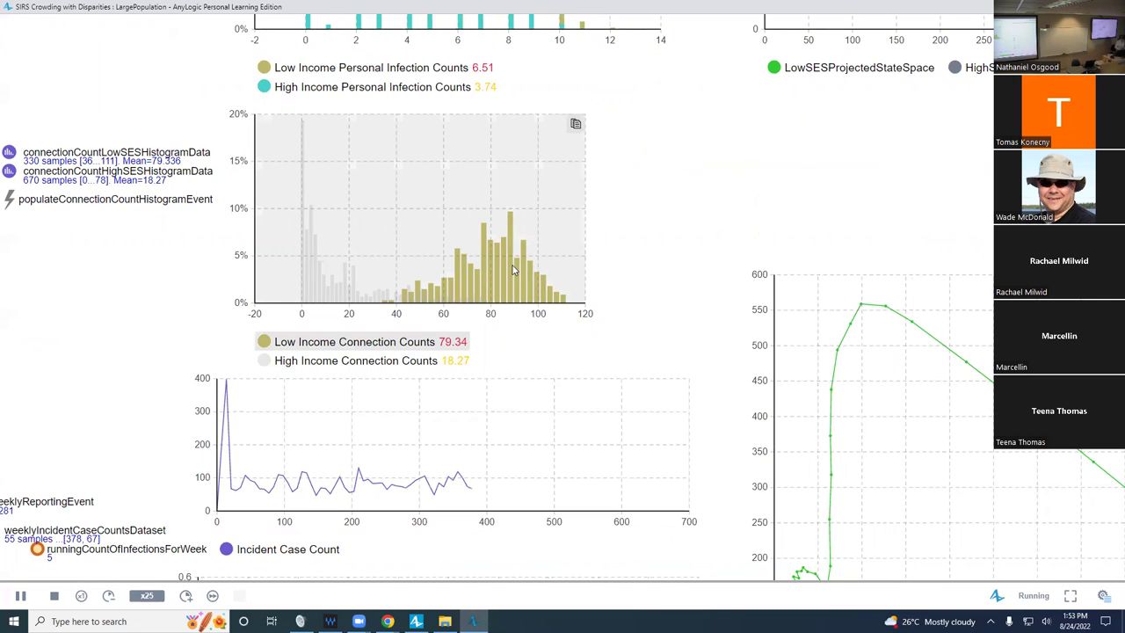
left_click(440, 361)
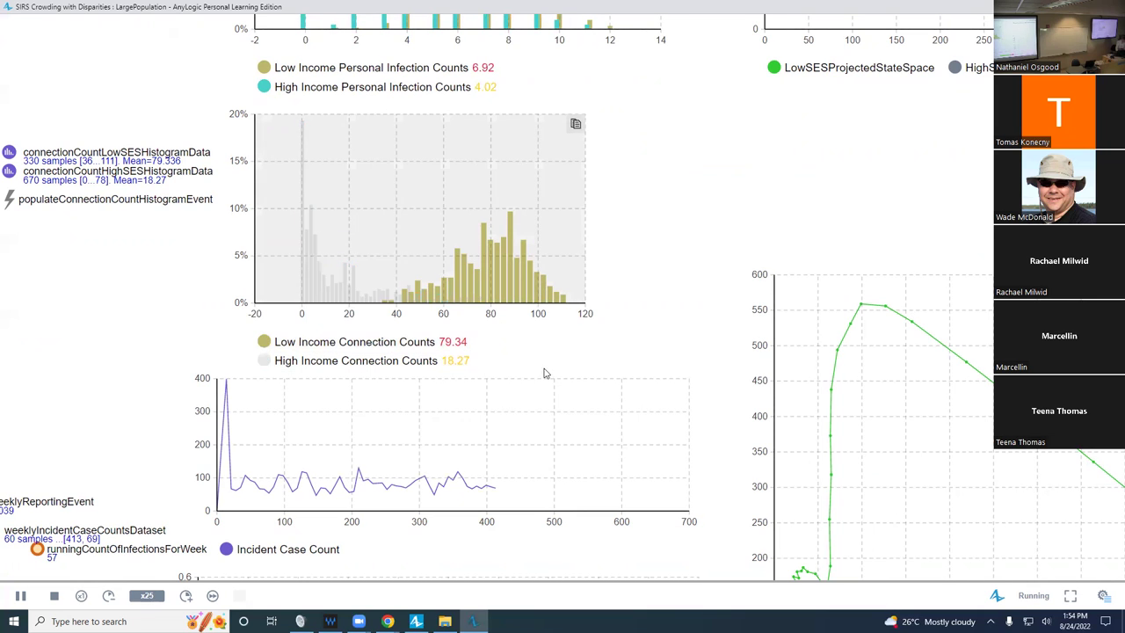
Step: Examine the ProjectedStateSpace plot alongside the agent network and the incident case and fractional prevalence charts
scroll(808, 591, "down", 3)
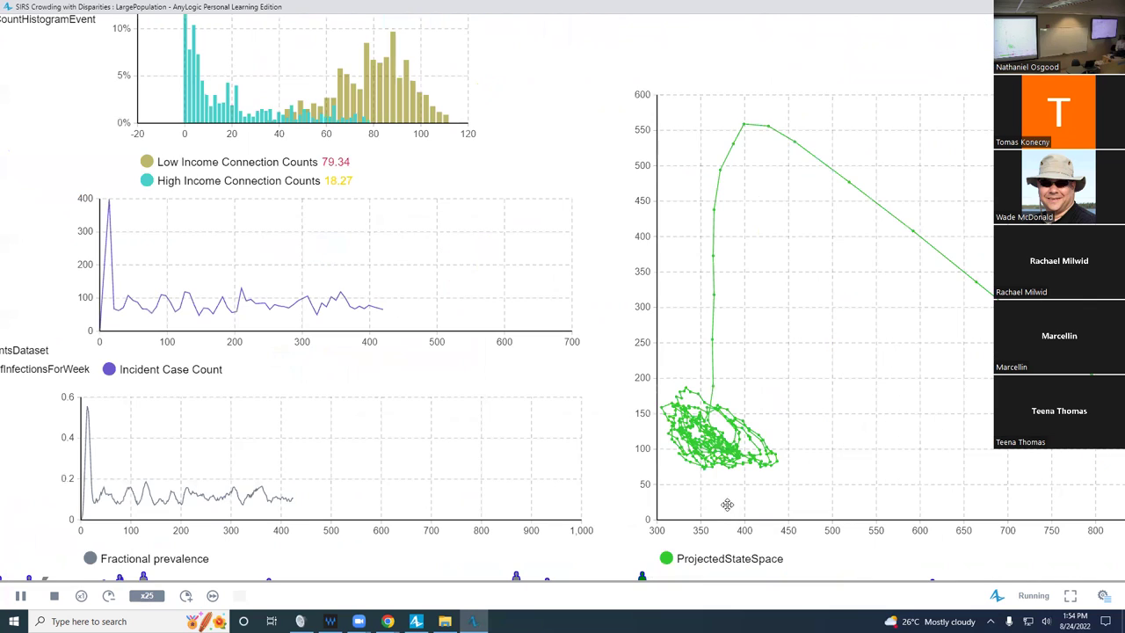
scroll(730, 30, "up", 3)
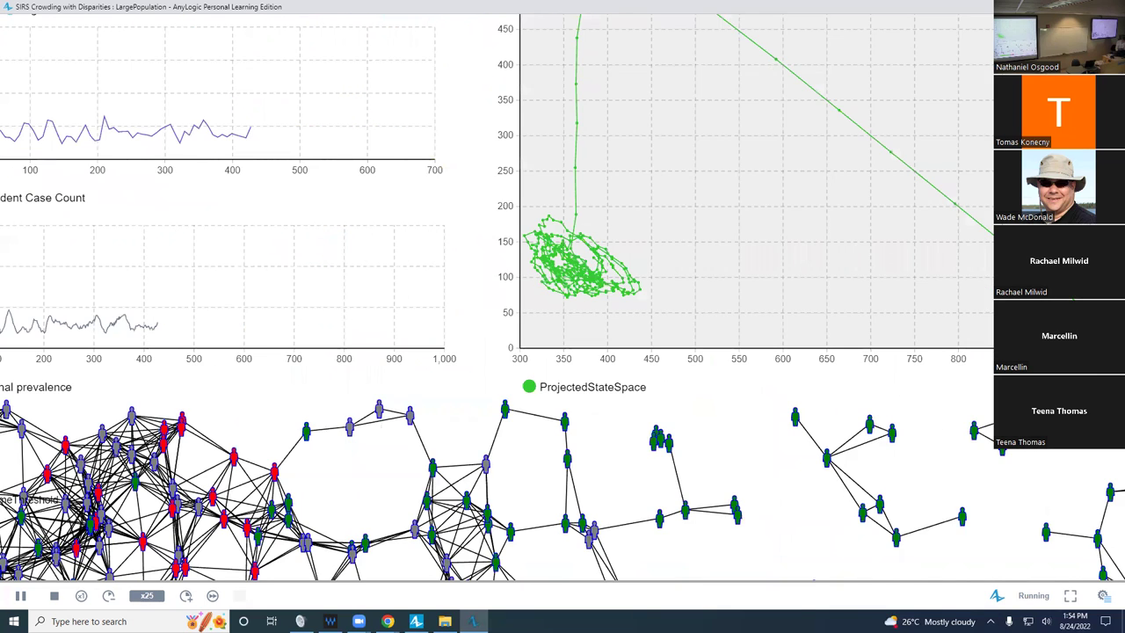
scroll(771, 72, "down", 5)
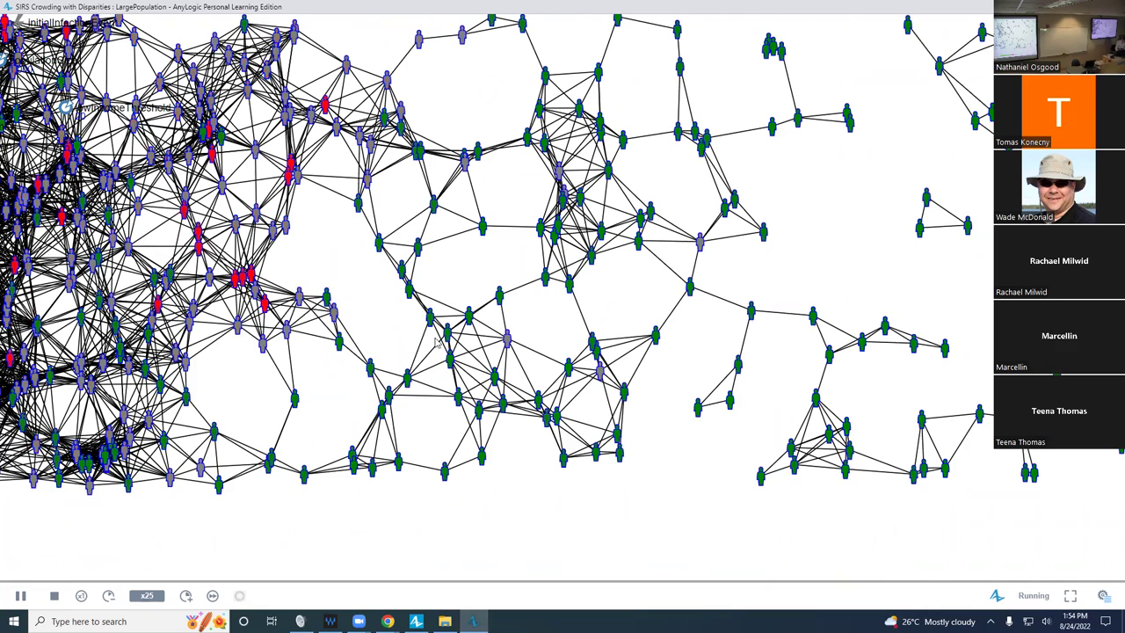
scroll(433, 507, "up", 5)
scroll(435, 519, "up", 3)
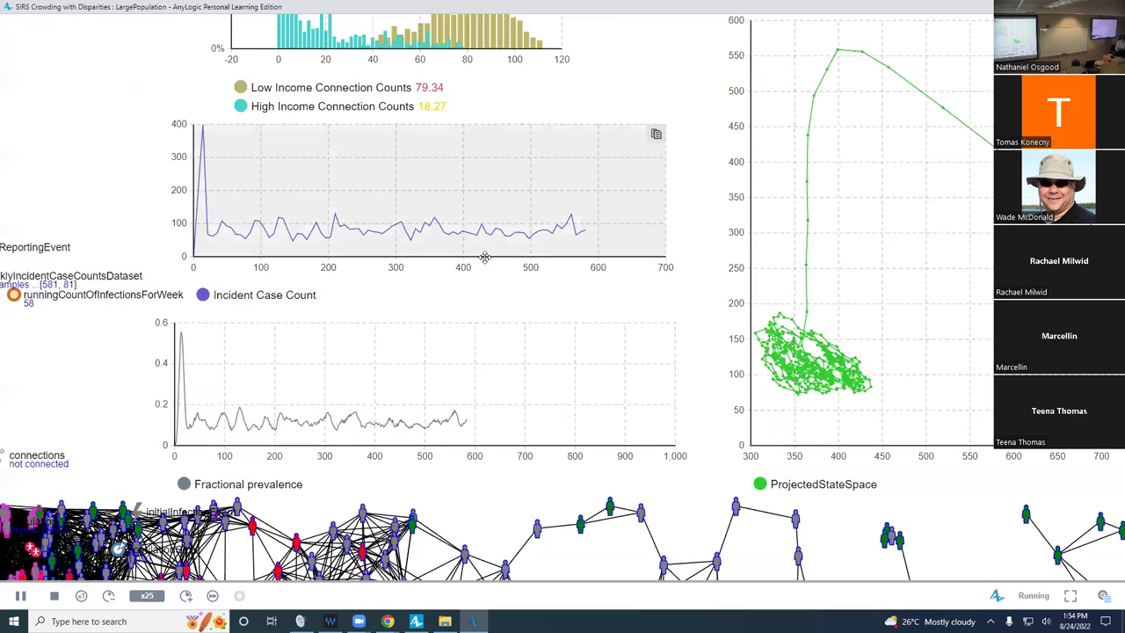
scroll(483, 255, "up", 3)
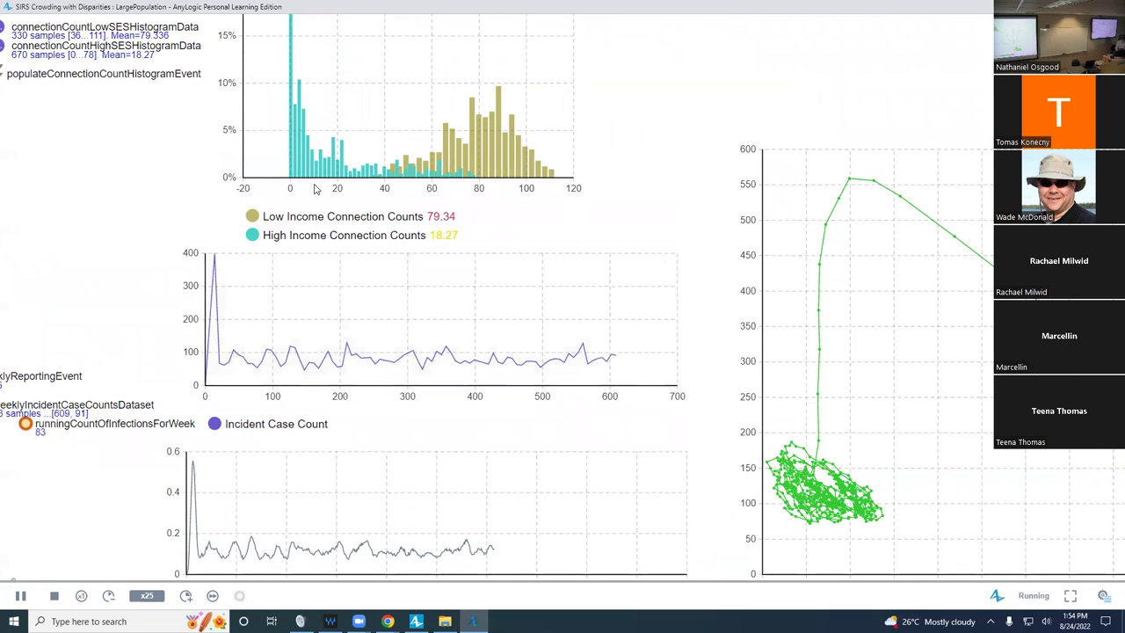
Step: Examine the personal infection count histogram, singling out the low-income series for comparison with the high-income one
scroll(318, 368, "up", 2)
scroll(319, 439, "up", 7)
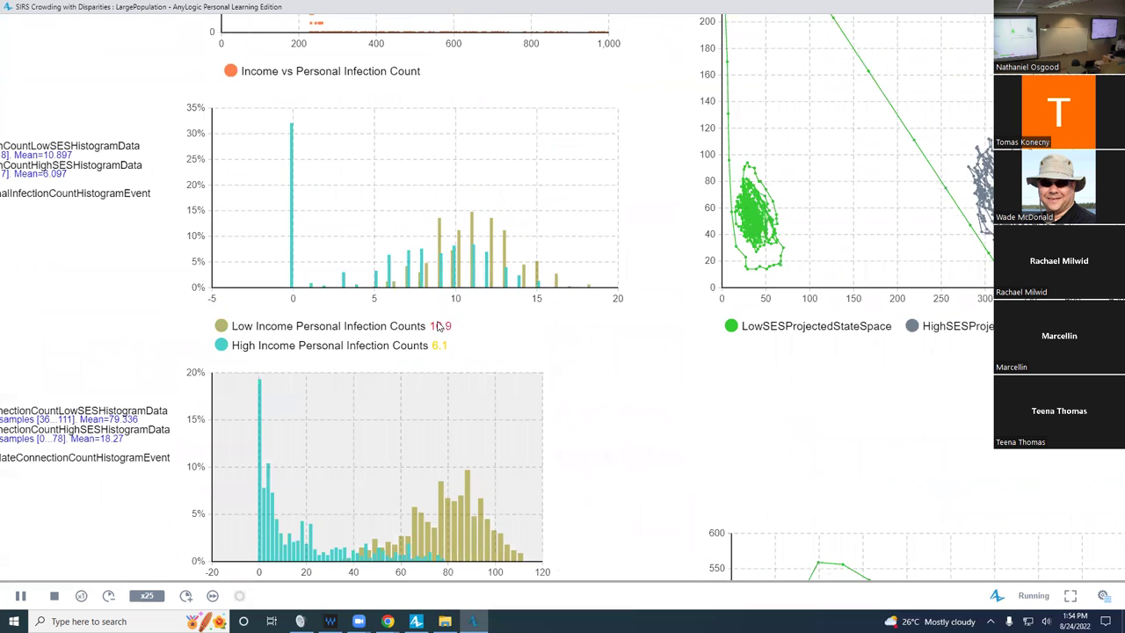
scroll(351, 378, "up", 1)
left_click(281, 326)
left_click(276, 326)
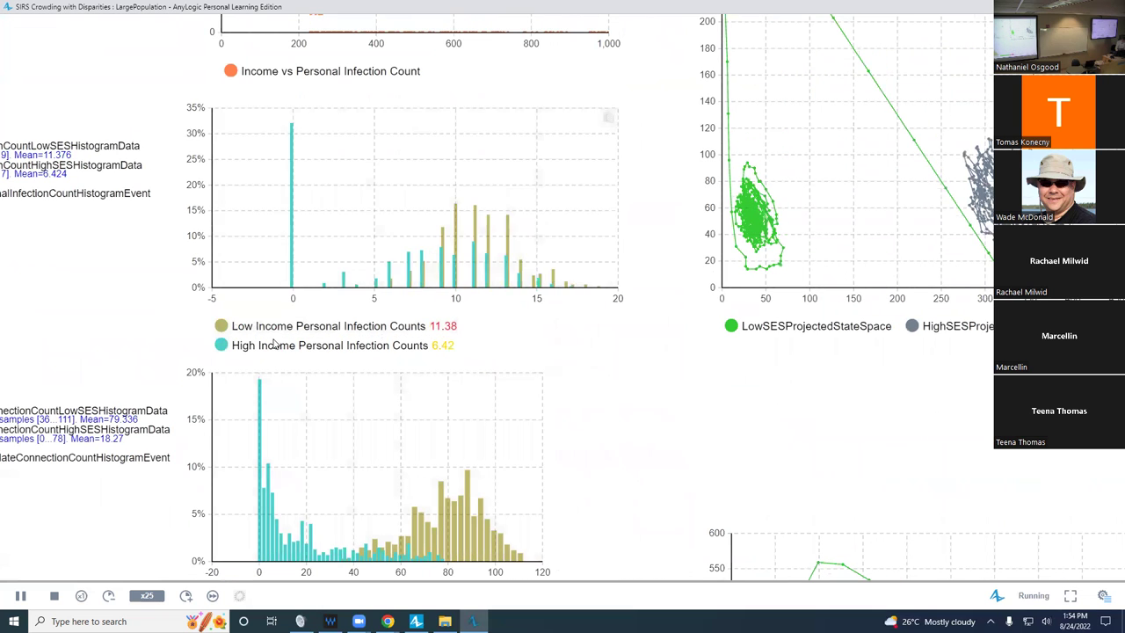
Step: Compare the high-income series with the low-income one in the personal infection count histogram by highlighting individual series
left_click(277, 346)
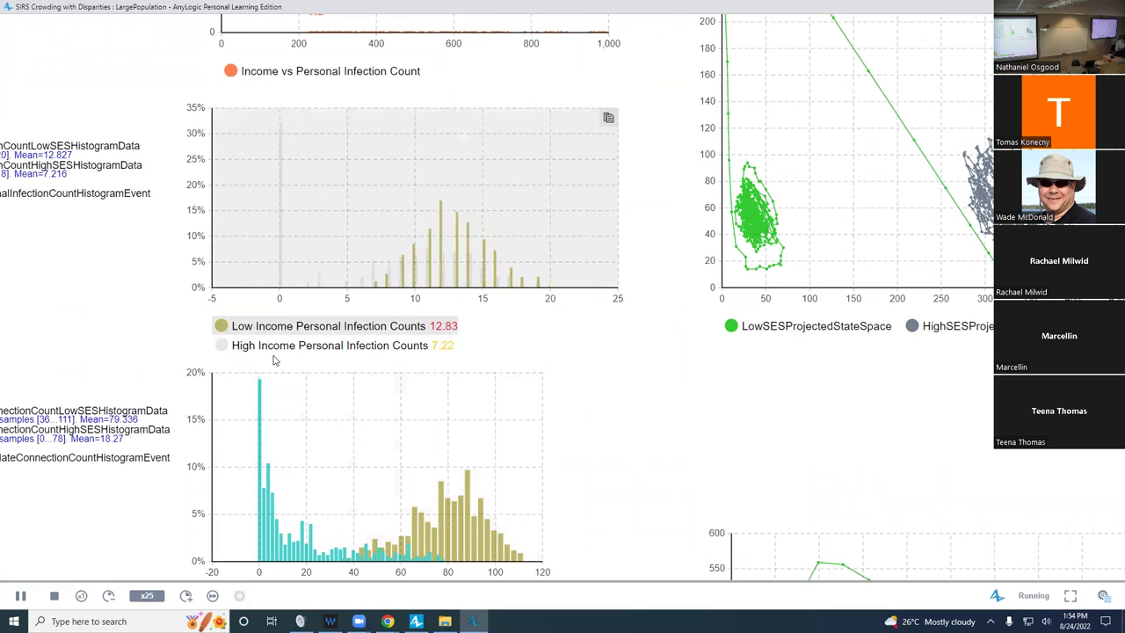
left_click(275, 347)
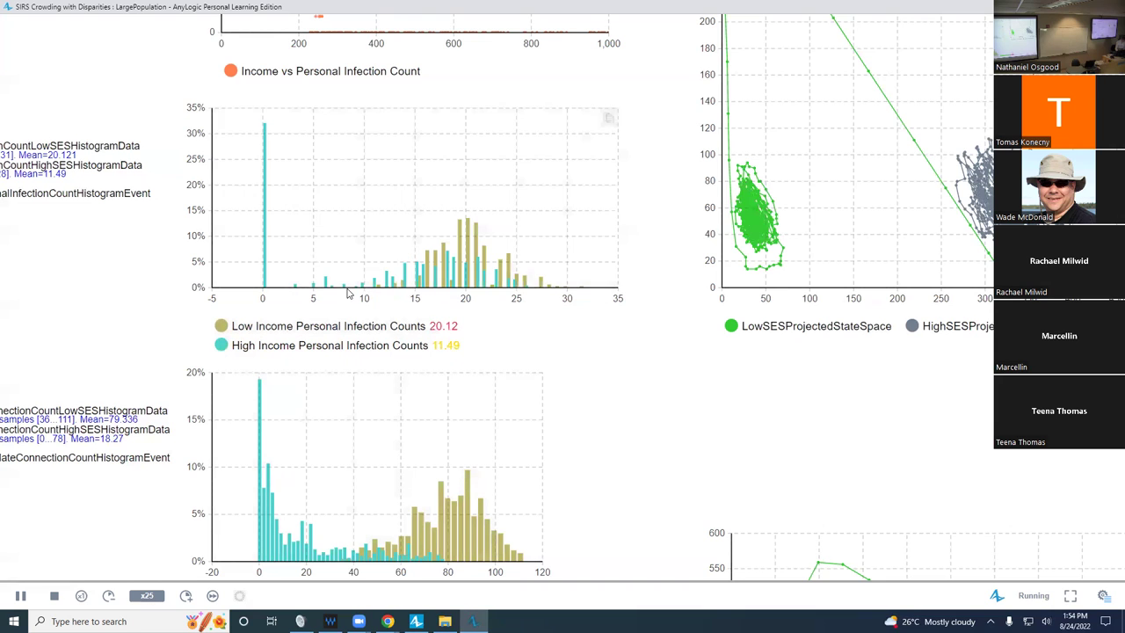
left_click(420, 325)
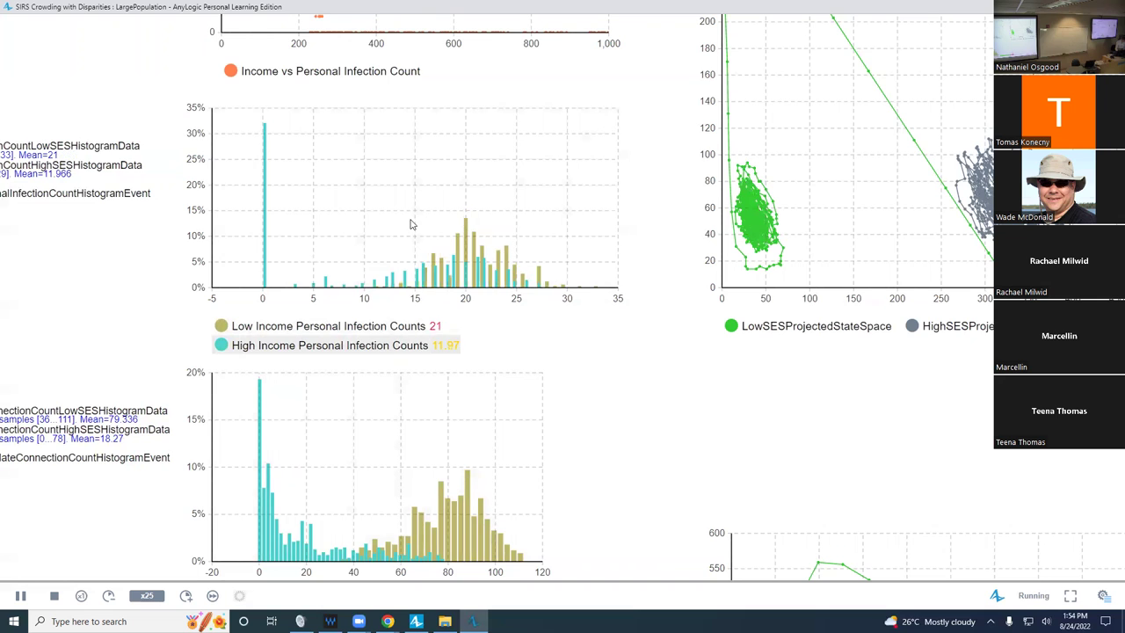
Step: Examine the Income vs Personal Infection Count scatter plot, the stratified state space plot, and the connection count and incident case charts
scroll(400, 388, "up", 3)
scroll(401, 387, "up", 1)
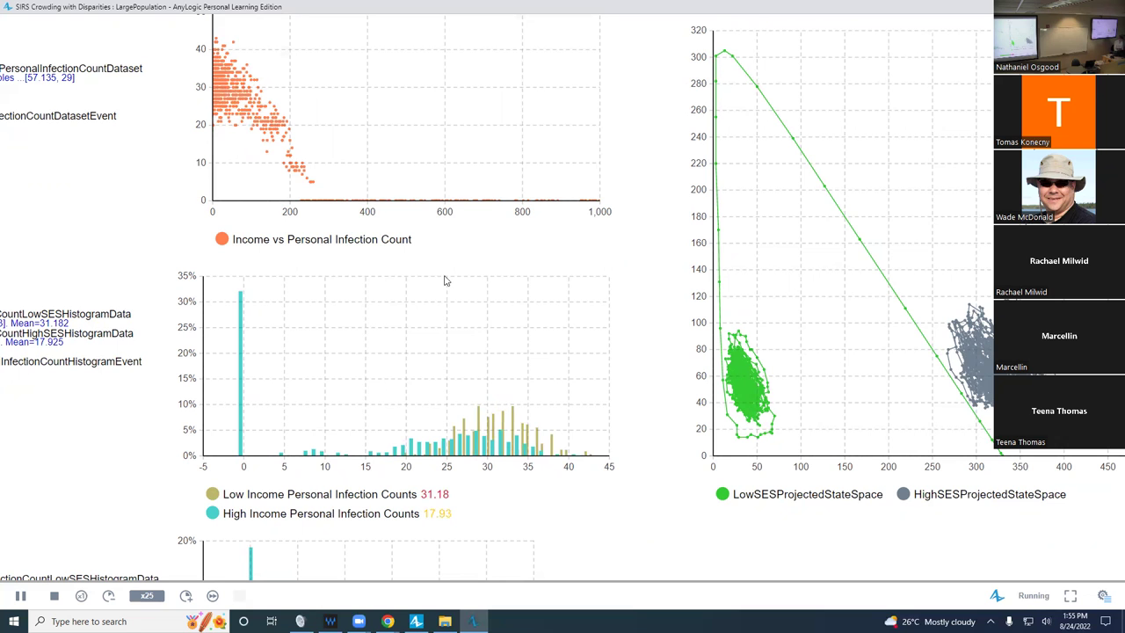
scroll(459, 182, "down", 5)
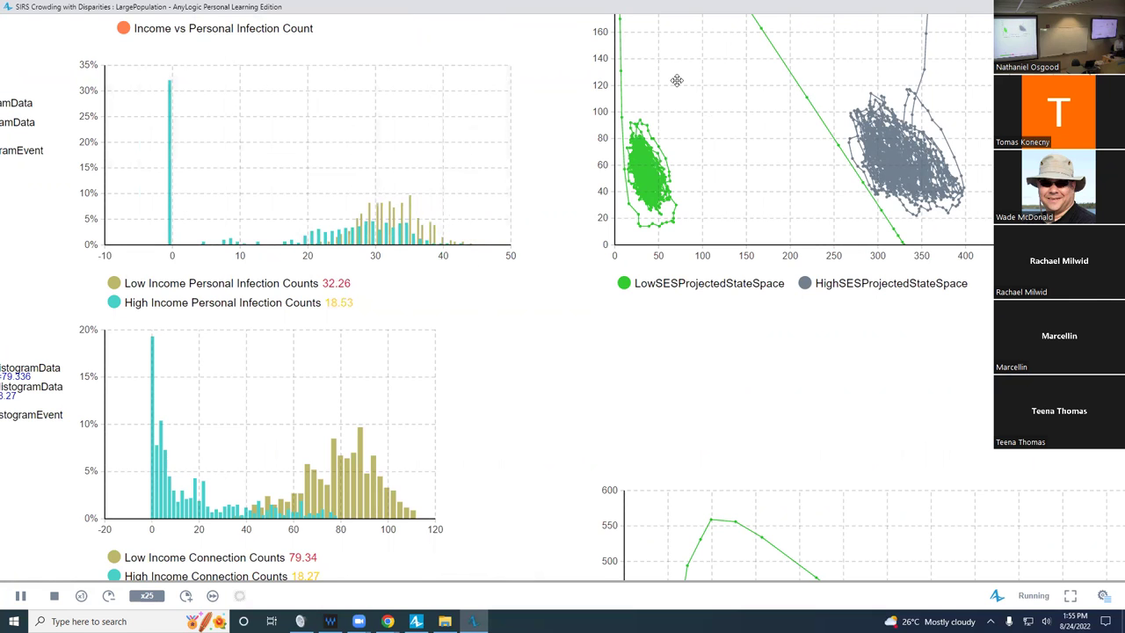
scroll(677, 80, "down", 5)
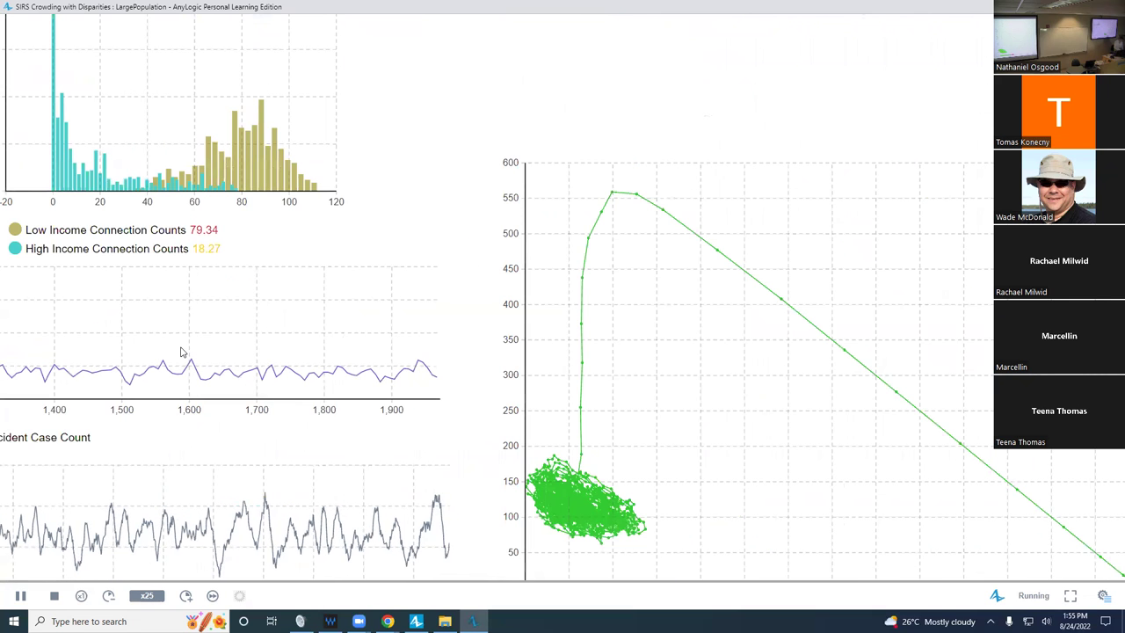
Step: Close the running LargePopulation simulation and switch to the Chrome window showing the model's Google Drive folder
key("alt+F4")
key("alt+Tab")
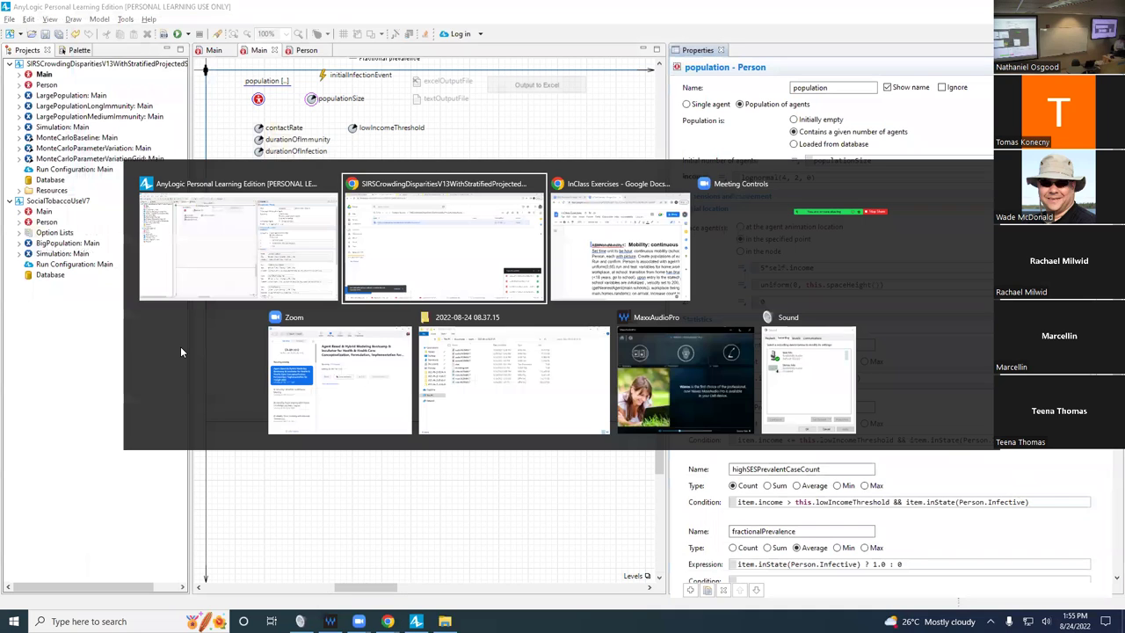
key("Tab")
key("Left")
key("Left")
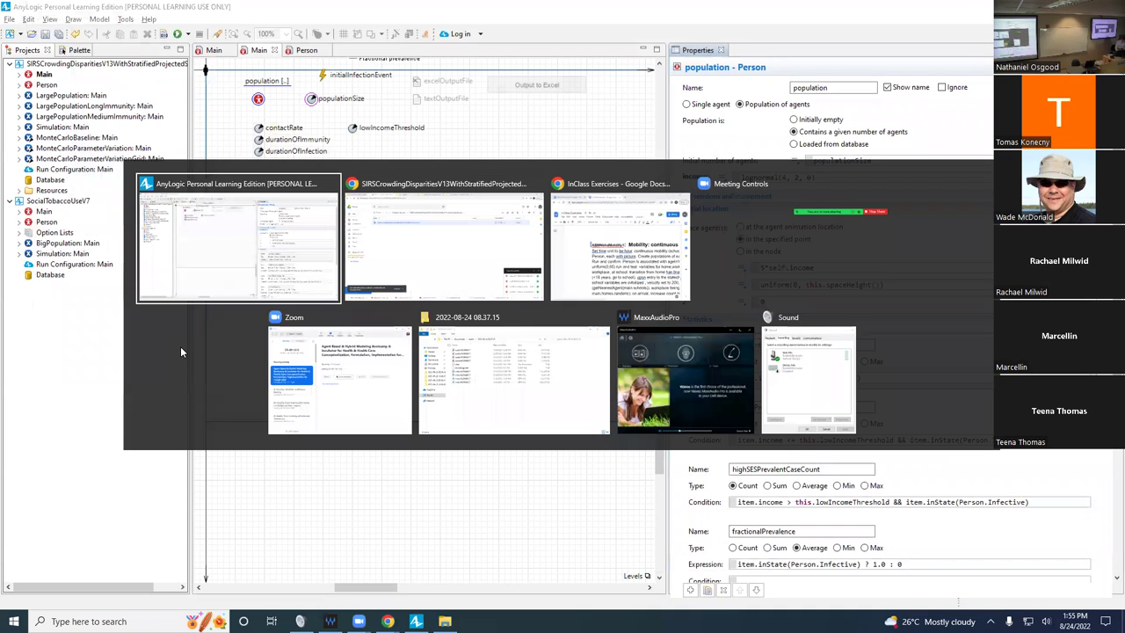
key("Tab")
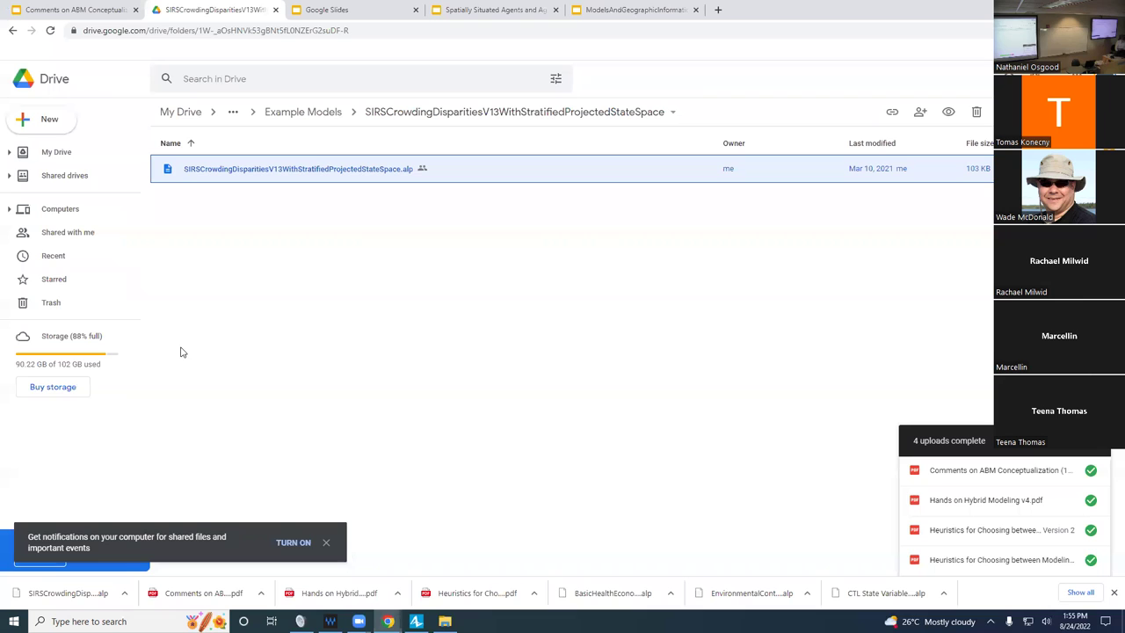
Step: Present the Spatially Situated Agents and Agent Mobility v2 slides from Example Models and advance to the Agent Mobility slide
left_click(514, 8)
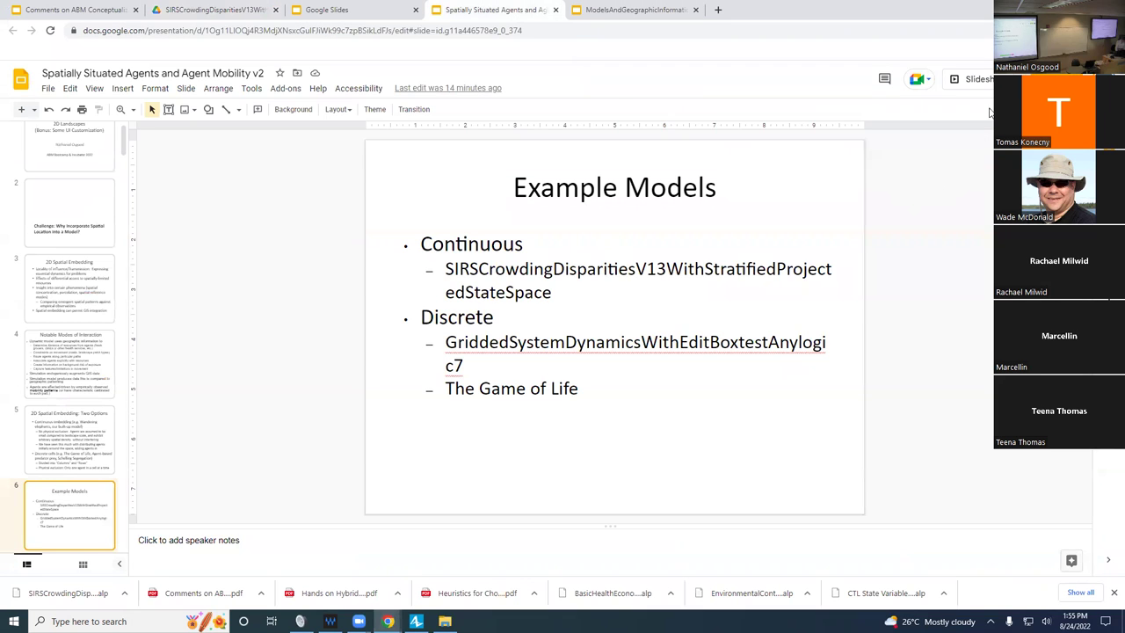
left_click(975, 78)
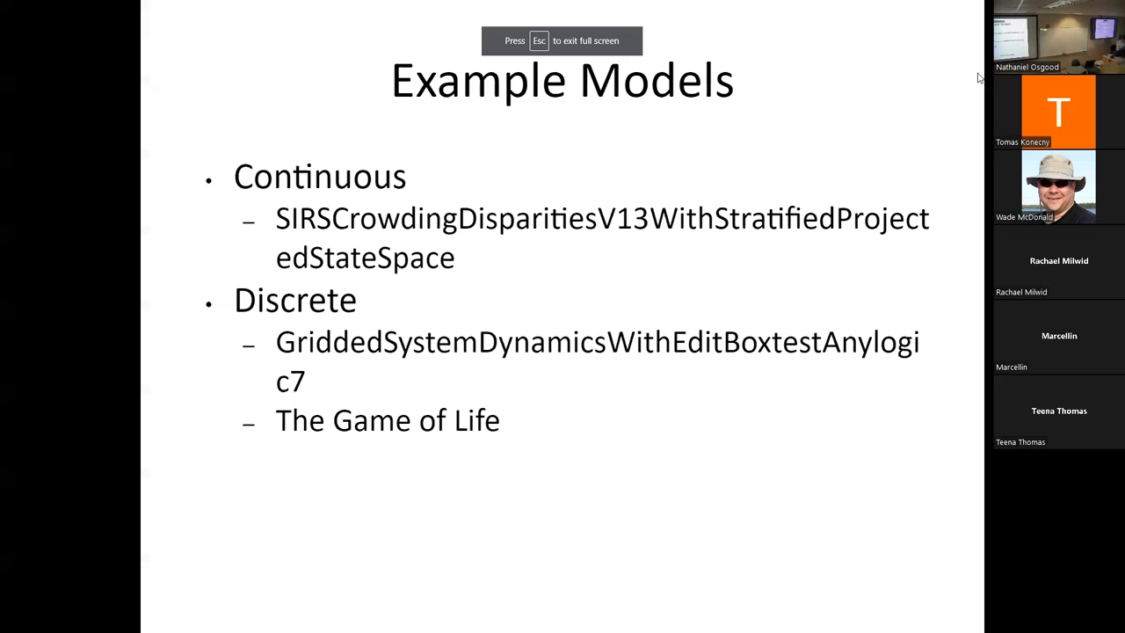
key("Right")
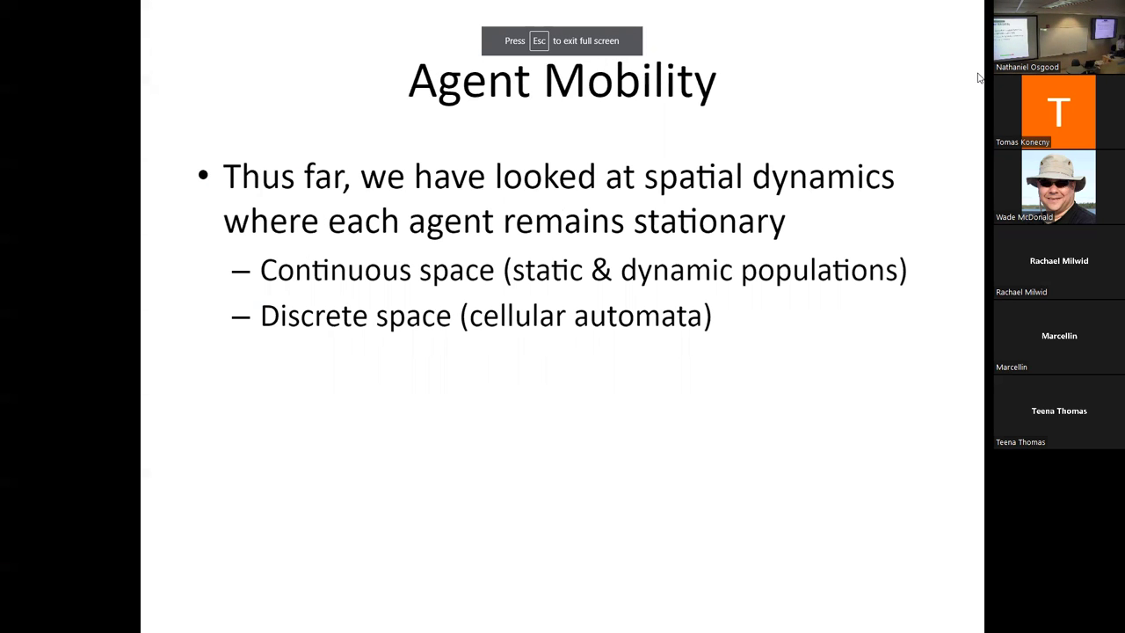